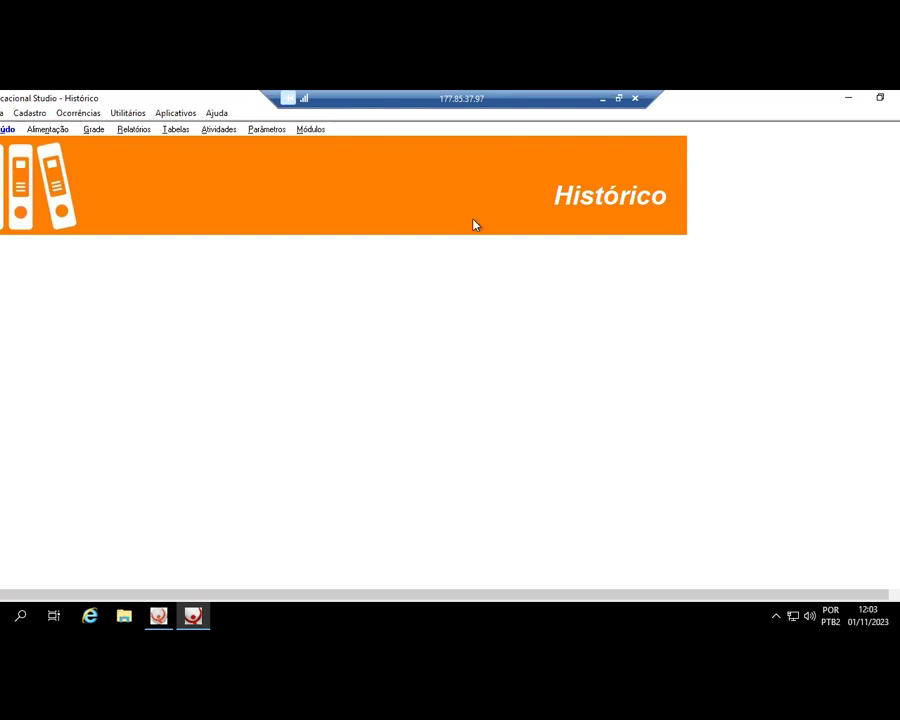
Open the Alimentação screen and search for the student by name to load the school history
click(52, 137)
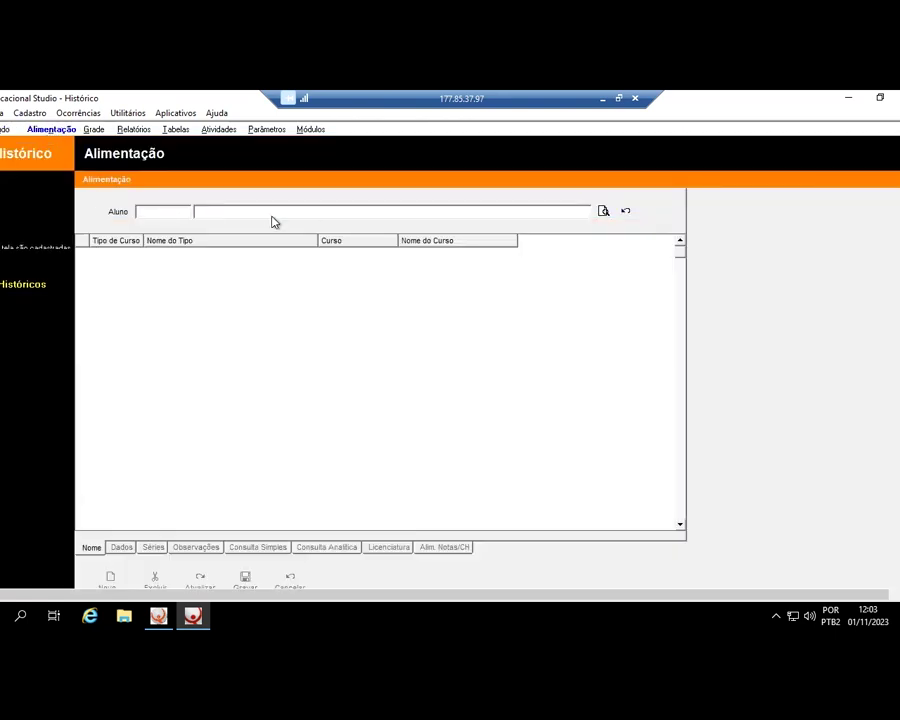
text(peter)
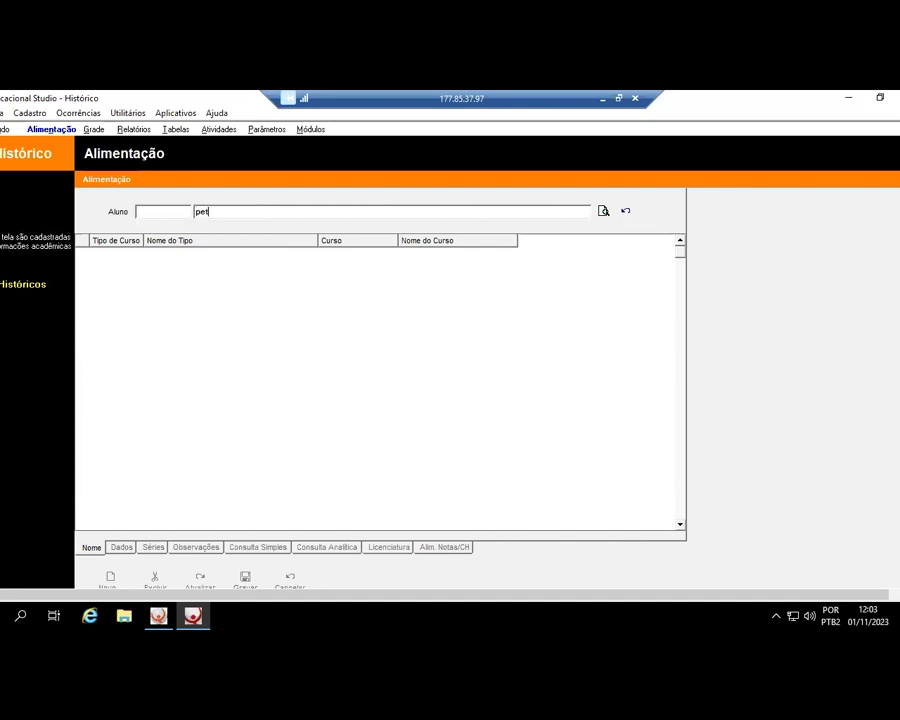
click(601, 213)
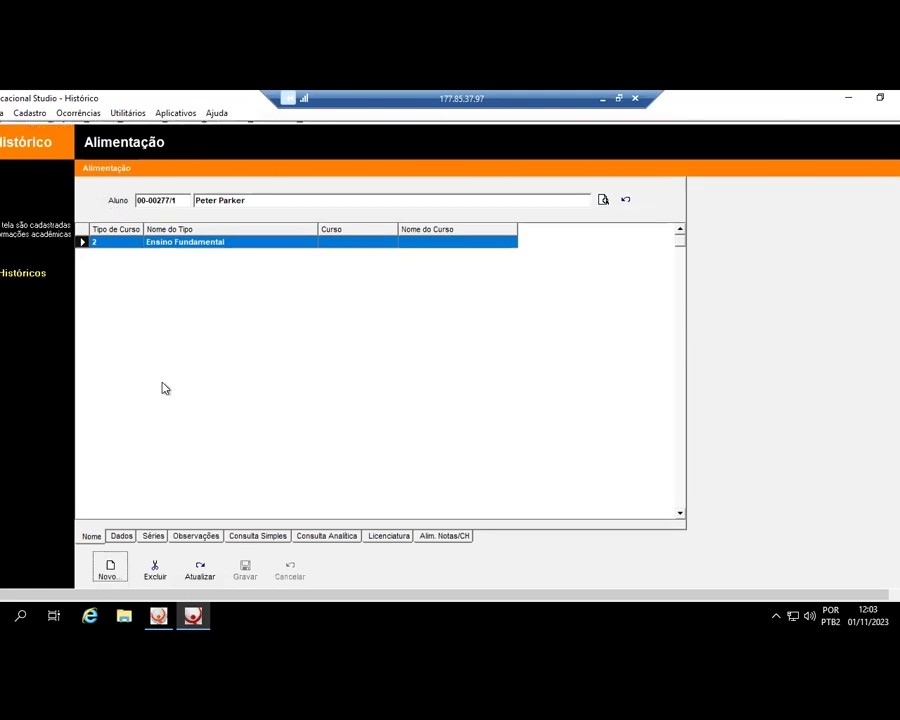
Review the general data of the student's Ensino Fundamental history, discarding the edit started in the observation
click(116, 540)
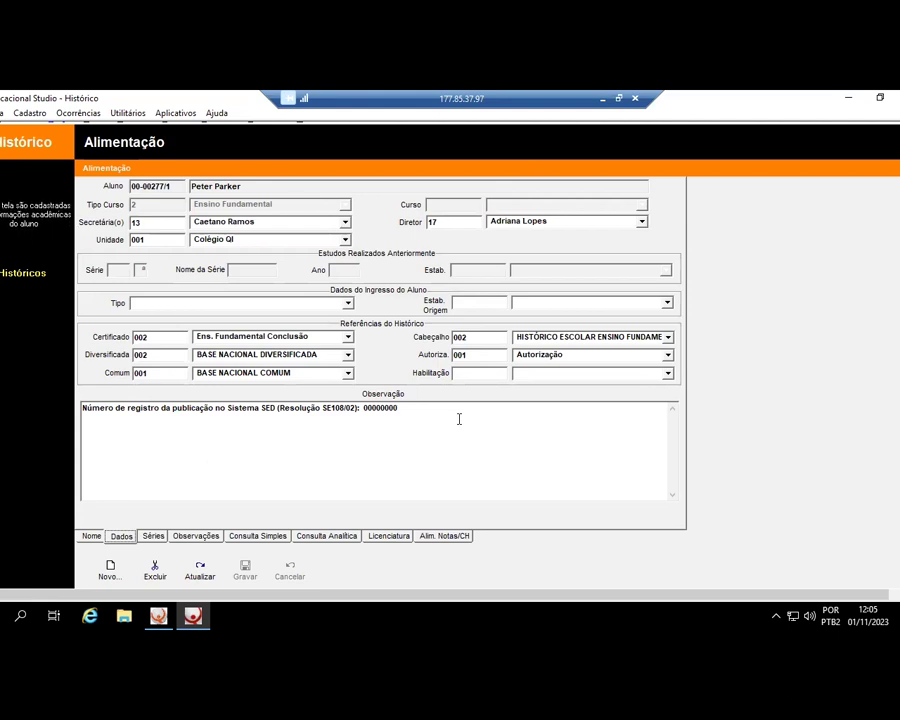
click(459, 419)
click(467, 419)
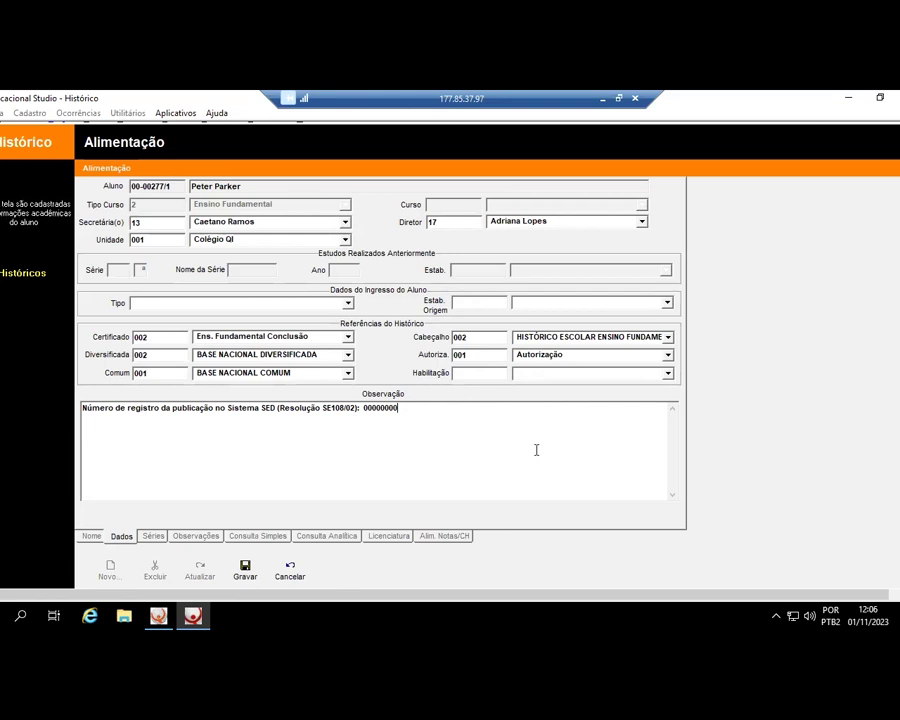
click(290, 570)
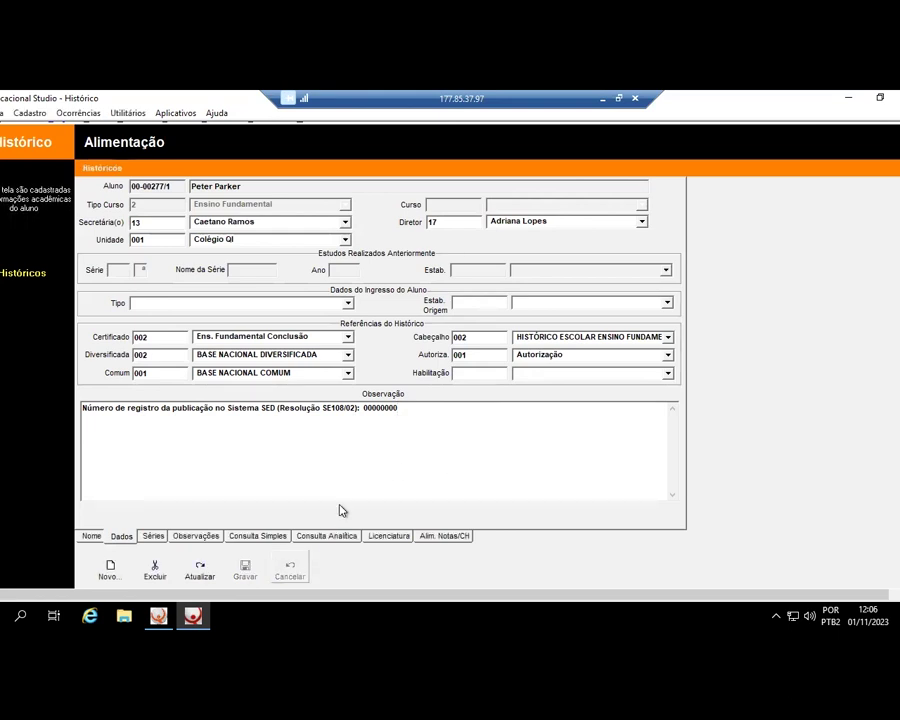
Examine the 9th-year series data, its subject grades and the observations recorded in the history
click(152, 538)
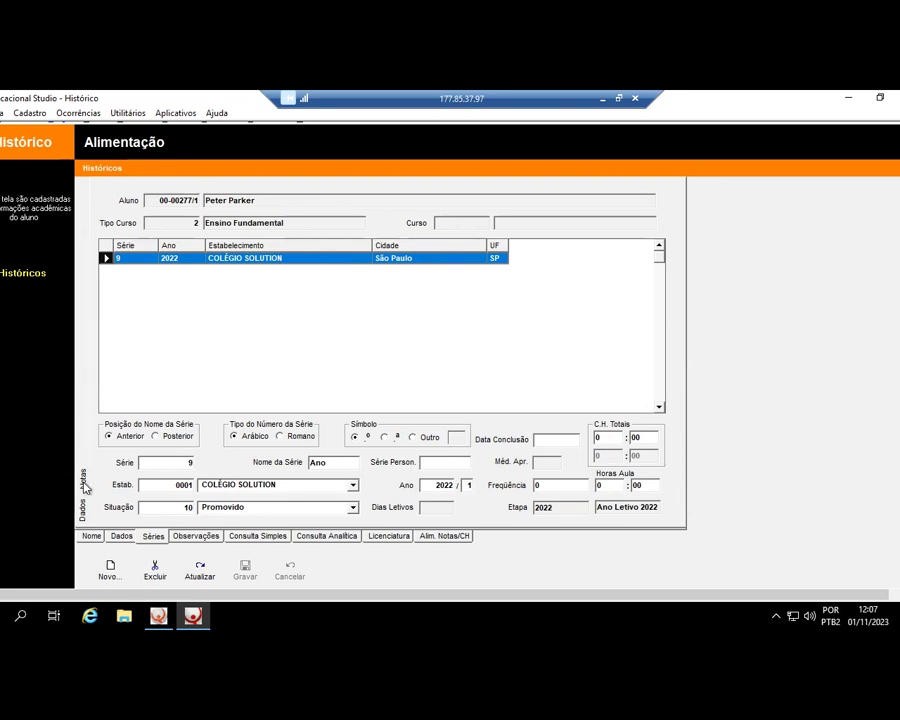
click(84, 486)
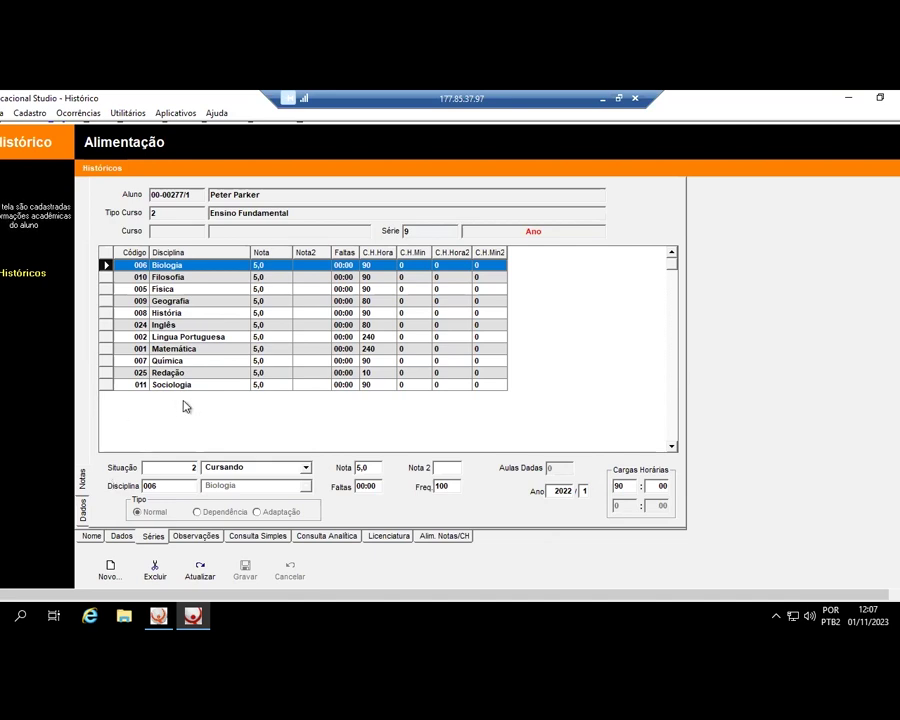
click(84, 510)
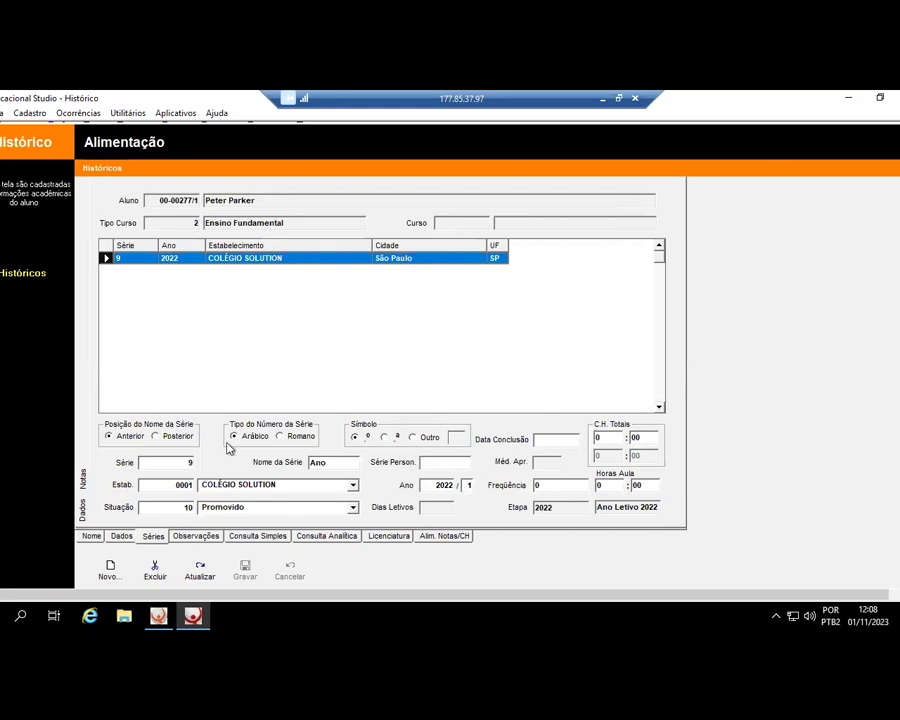
click(197, 537)
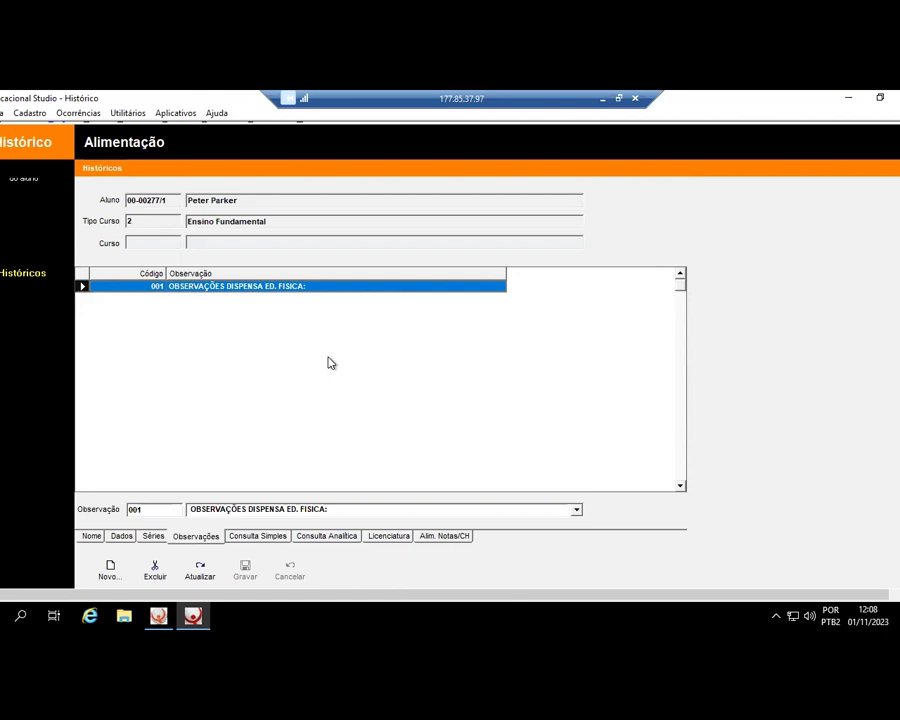
Compare the series data of the 9th year with its list of subject grades
click(152, 537)
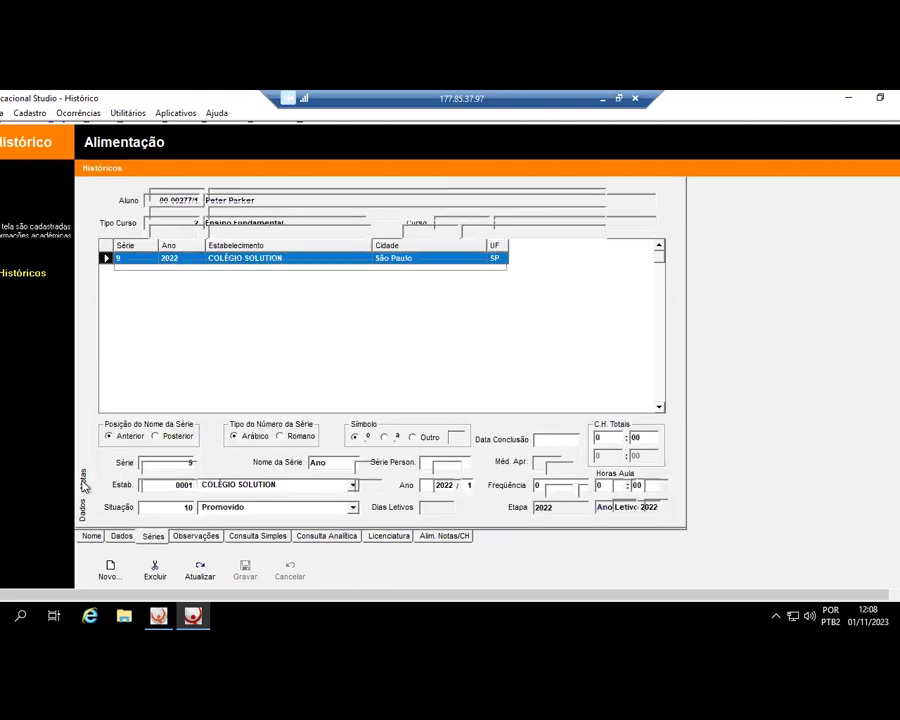
click(84, 482)
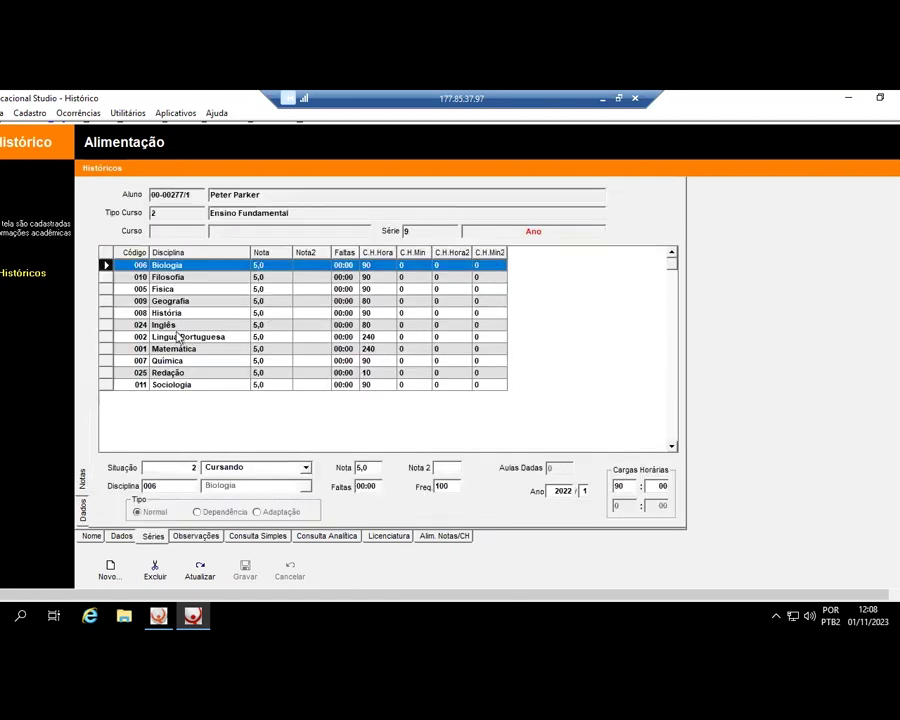
click(83, 510)
click(83, 479)
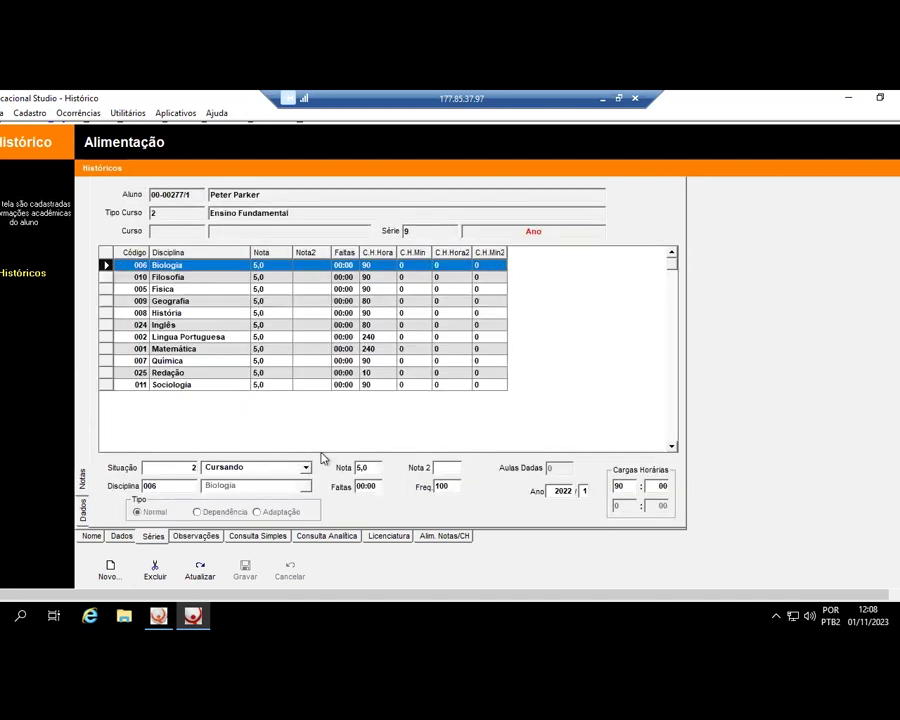
Set the 9º grade for Redação to 6,0 in the grades and workload grid and save it
click(437, 538)
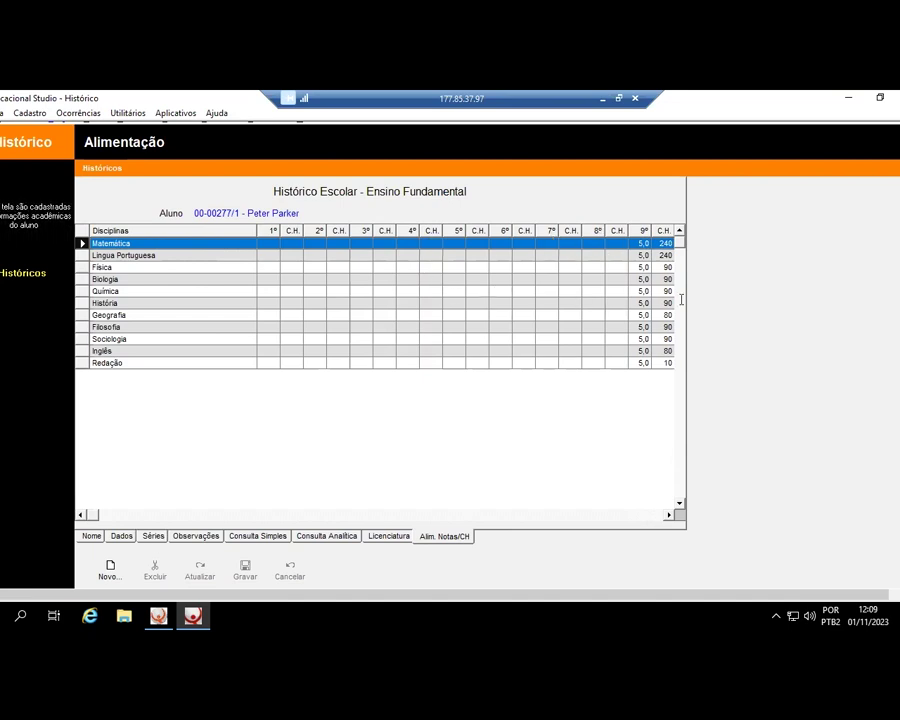
click(642, 243)
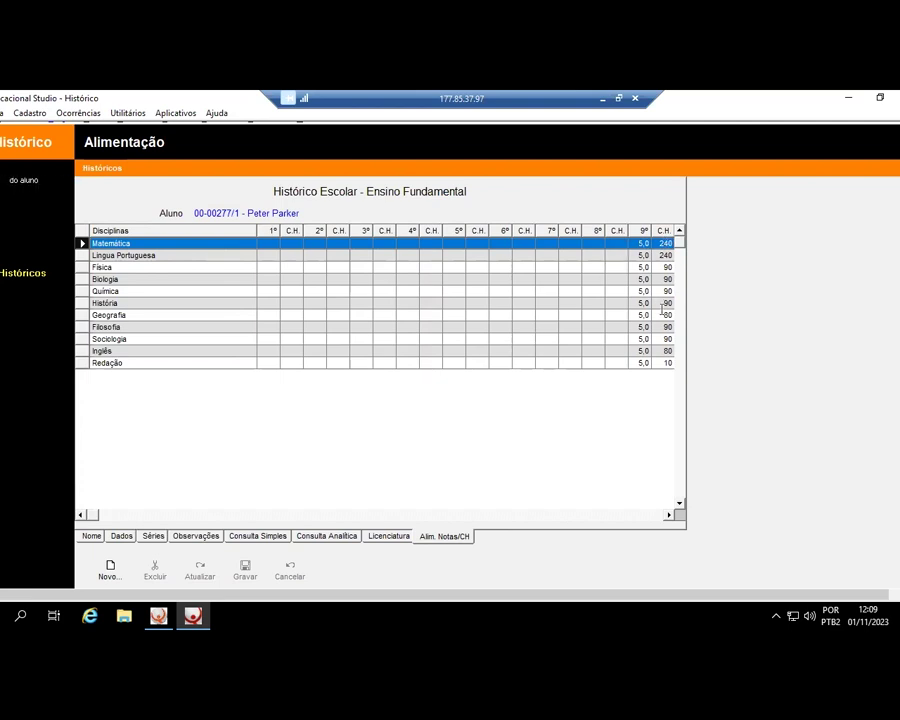
click(637, 363)
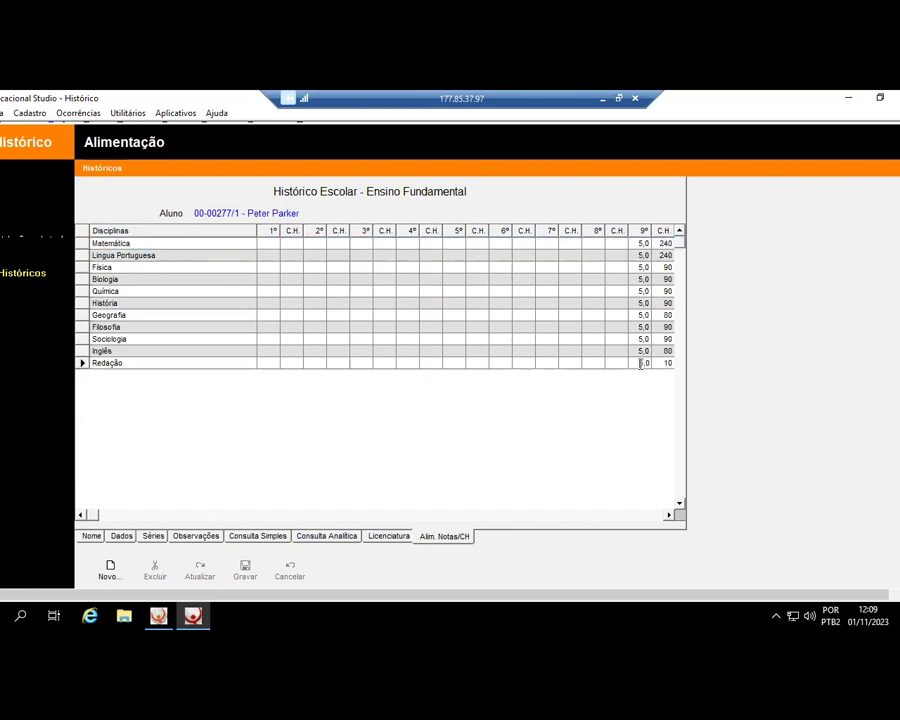
key(BackSpace)
text(6)
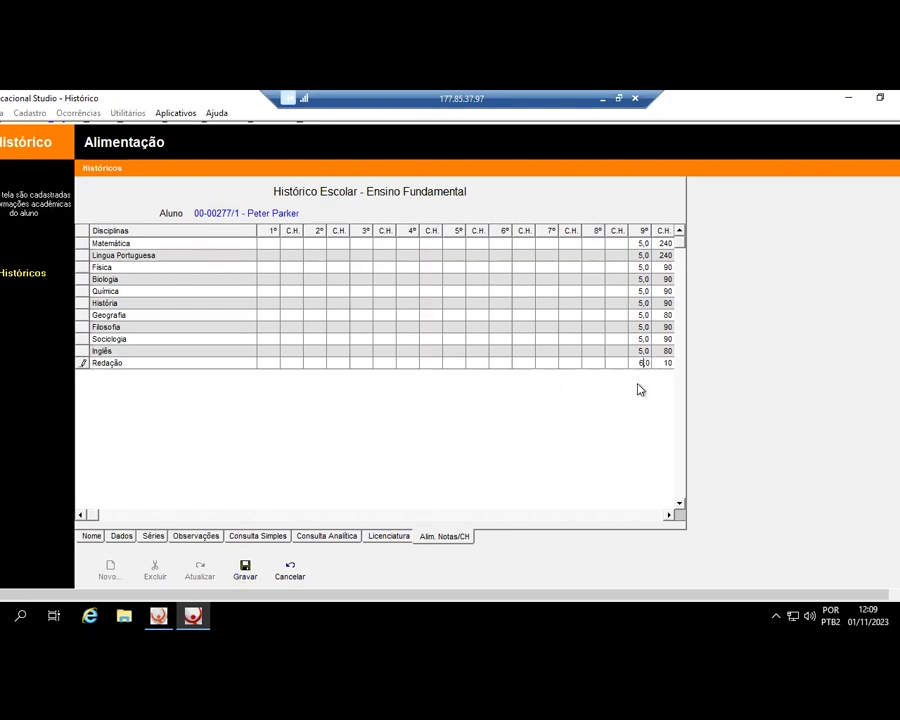
click(246, 570)
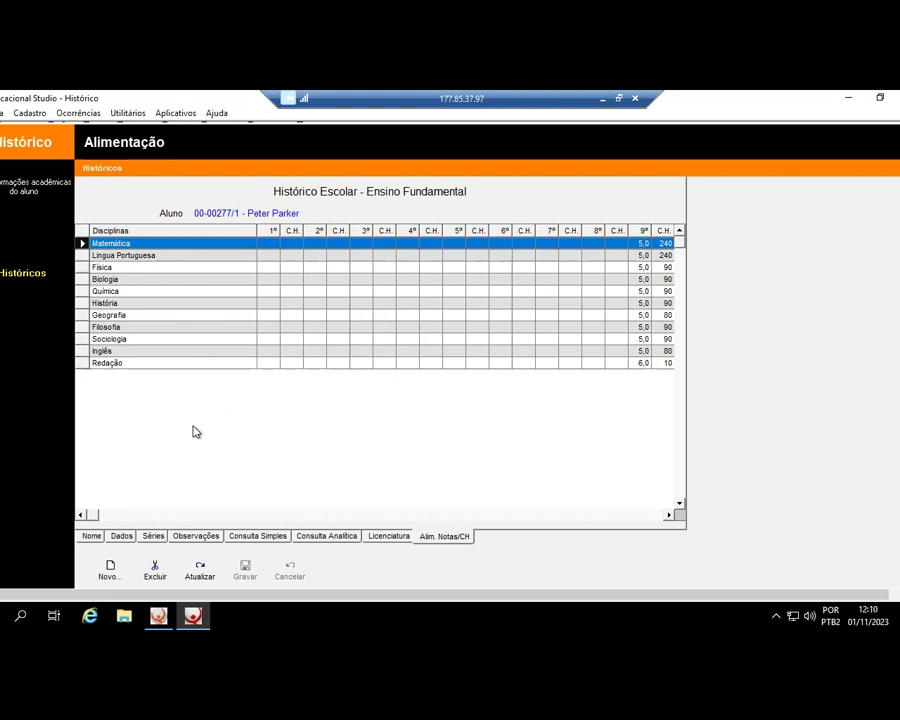
Start a new history for the same student with course type Ensino Médio
click(91, 537)
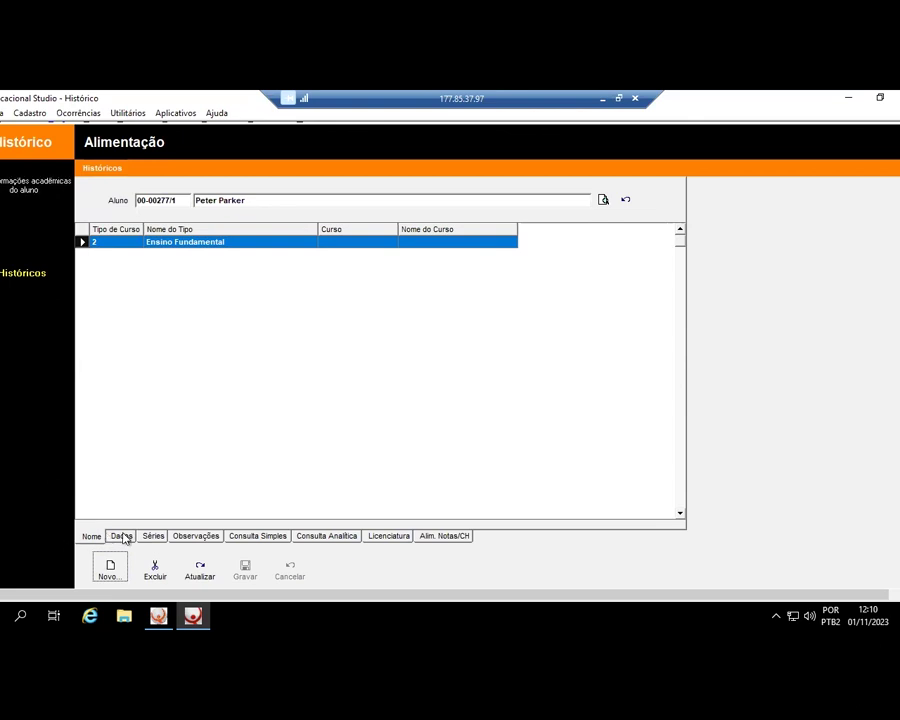
click(112, 572)
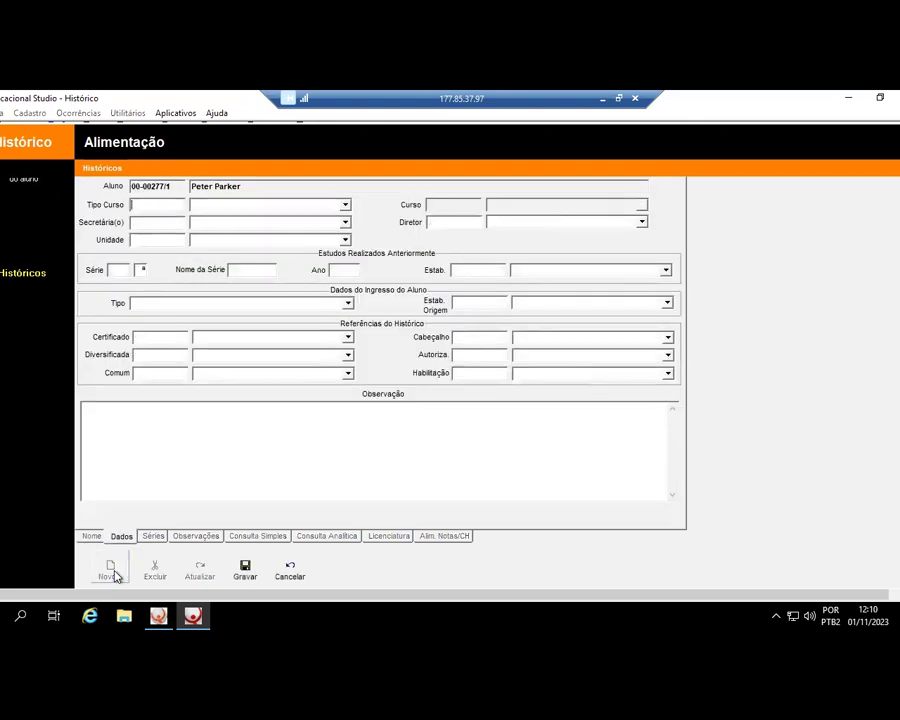
click(345, 206)
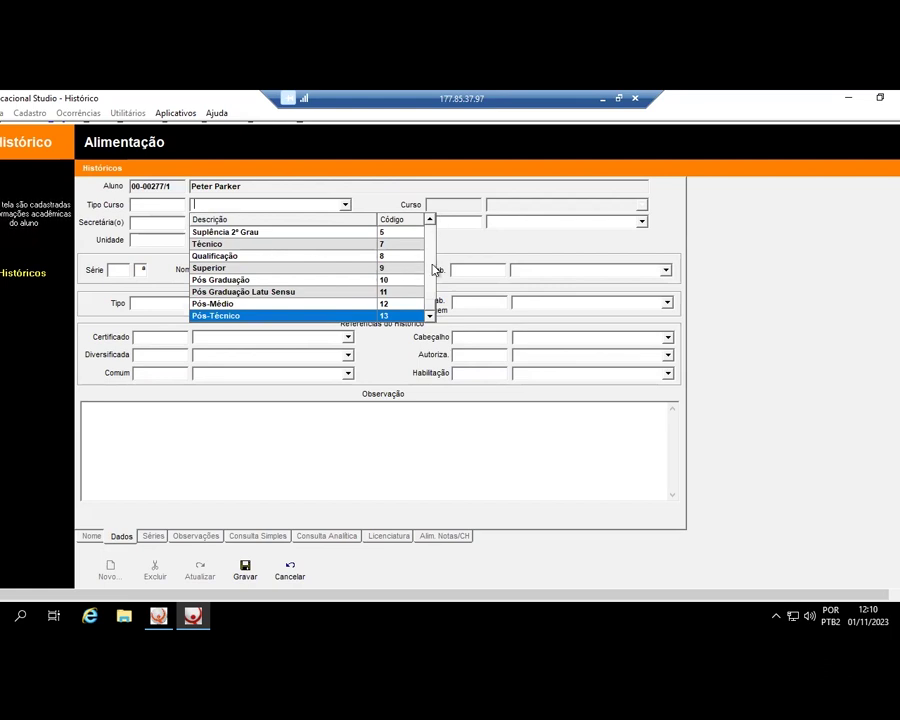
scroll(433, 230, up, 2)
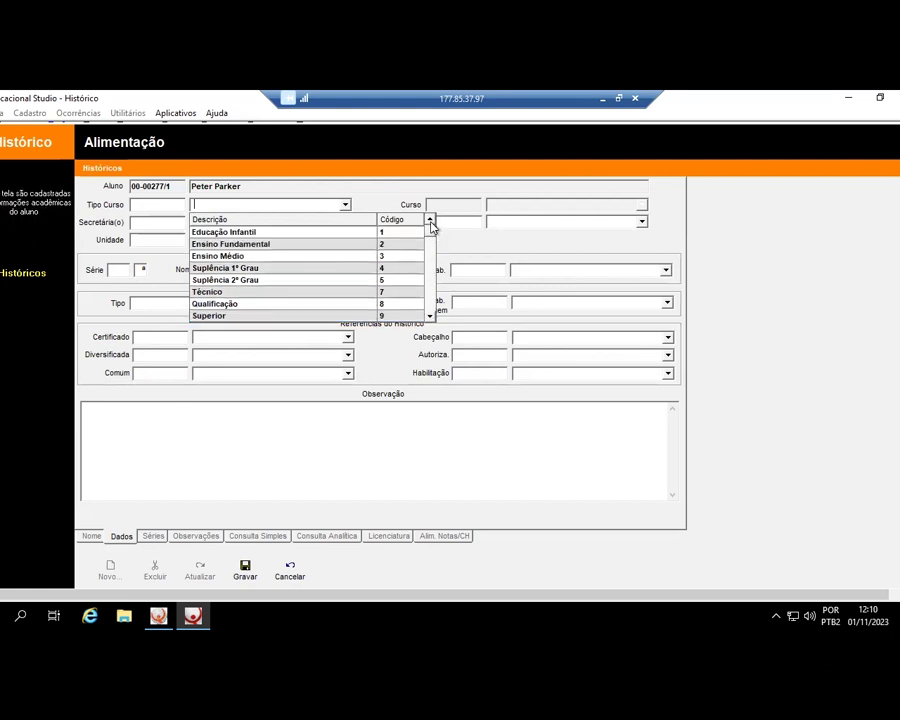
click(250, 257)
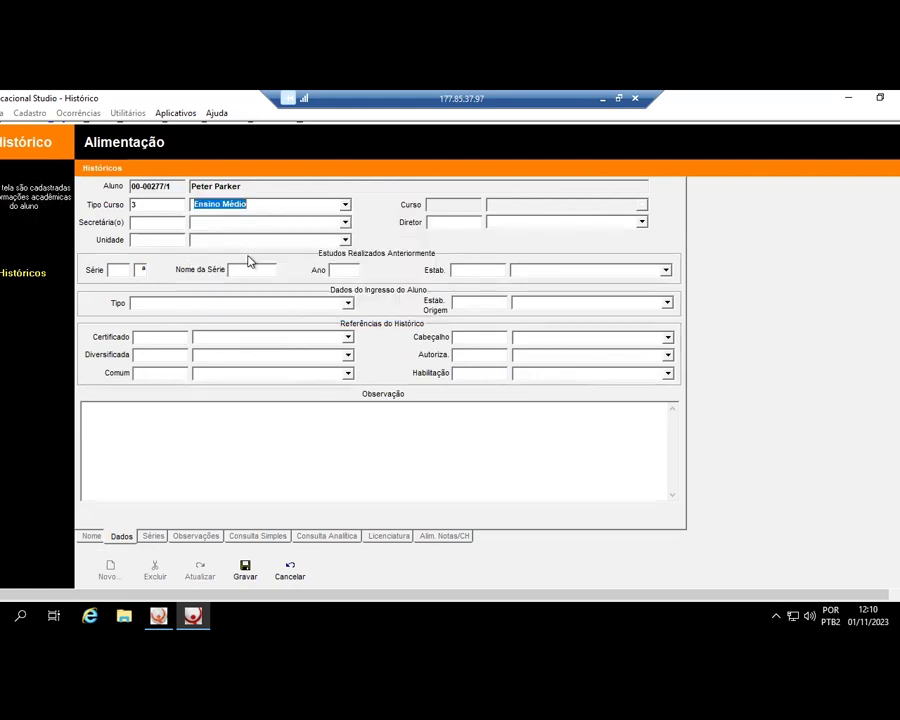
Choose the secretary and the director for the new Ensino Médio history from the registered staff
click(345, 222)
scroll(431, 241, up, 8)
scroll(431, 241, up, 5)
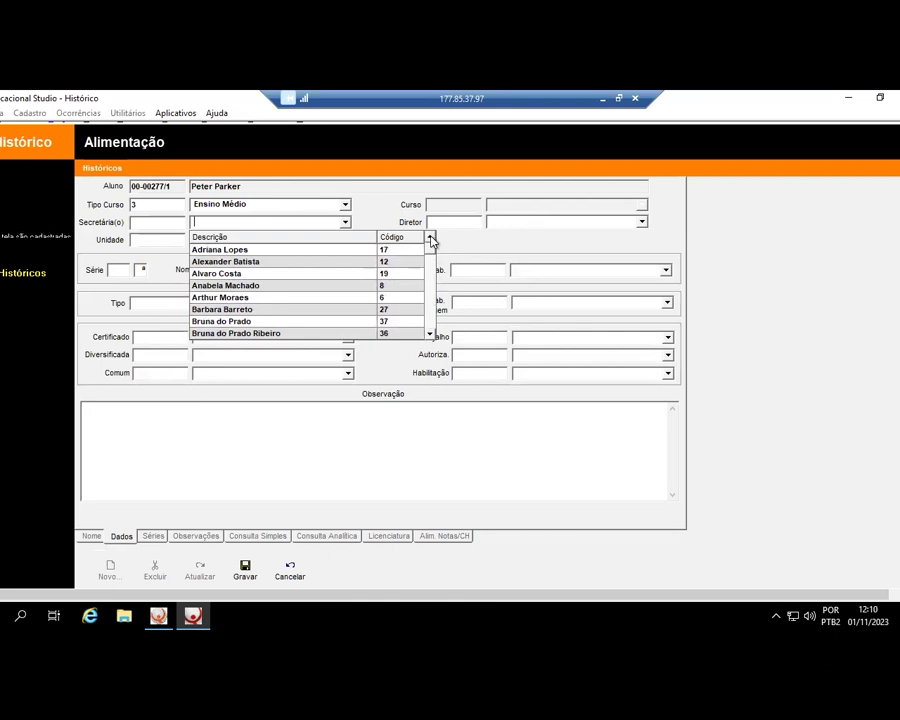
click(239, 273)
click(641, 221)
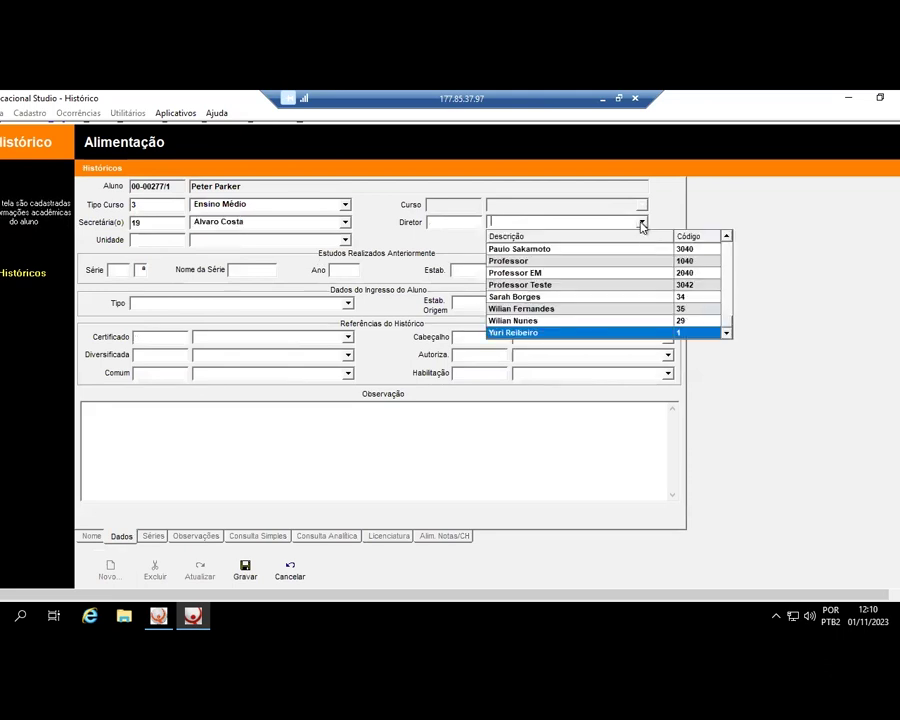
drag(727, 322, 730, 242)
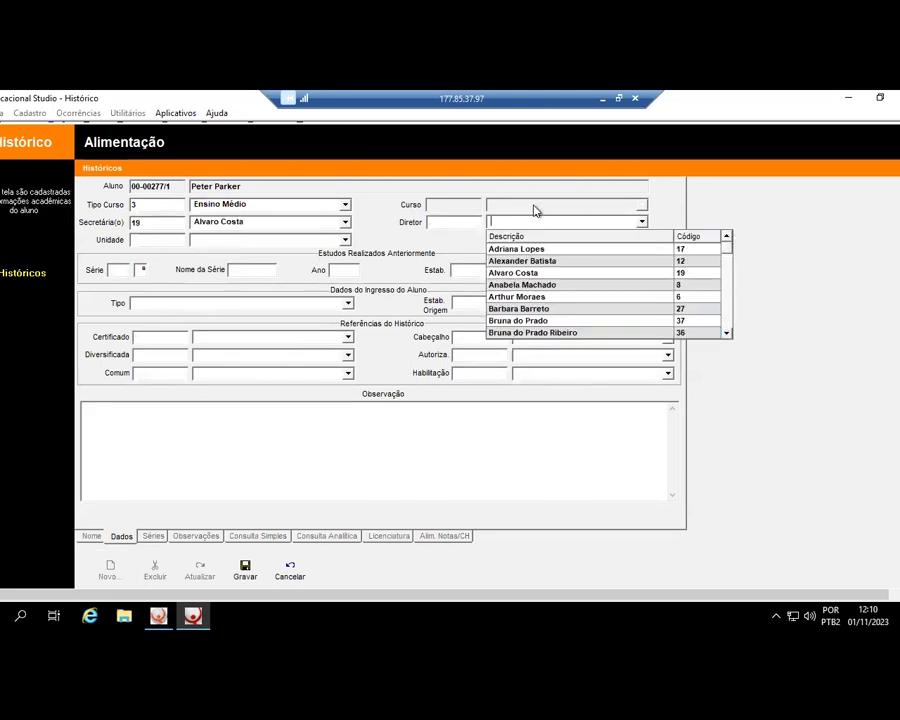
click(517, 250)
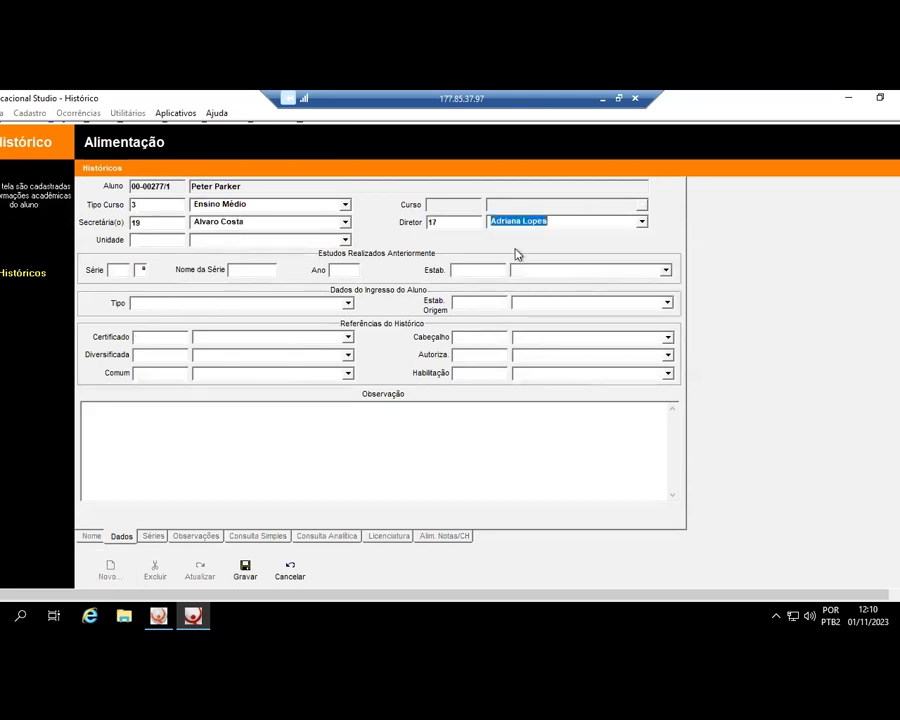
Set the unit to Colégio QI and the previous studies to series 9º, series name Ano, year 2022, establishment COLÉGIO SOLUTION
click(345, 240)
click(237, 268)
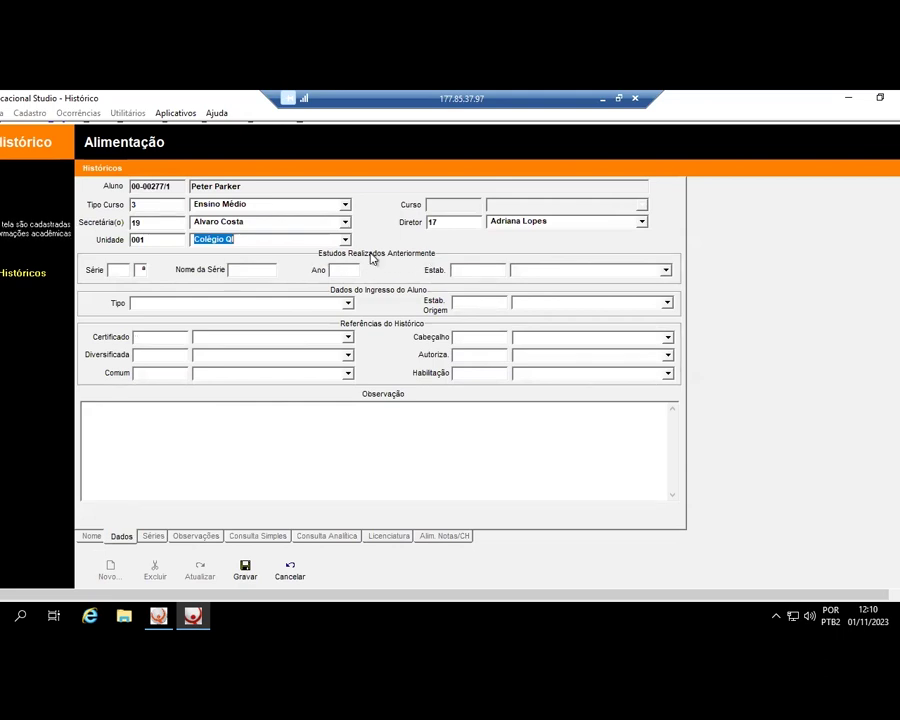
key(Tab)
text(9)
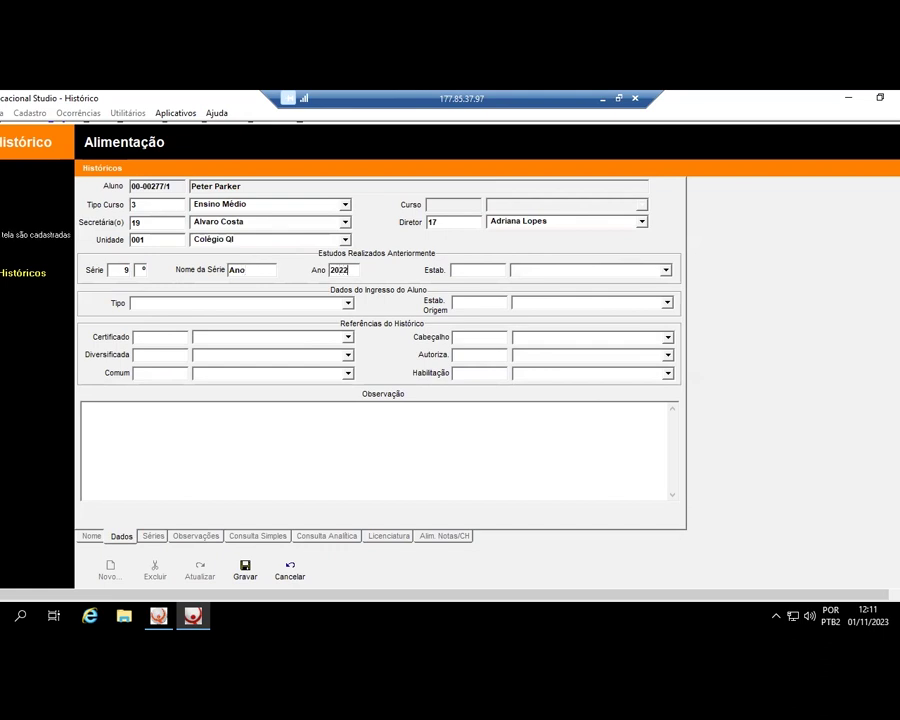
click(666, 271)
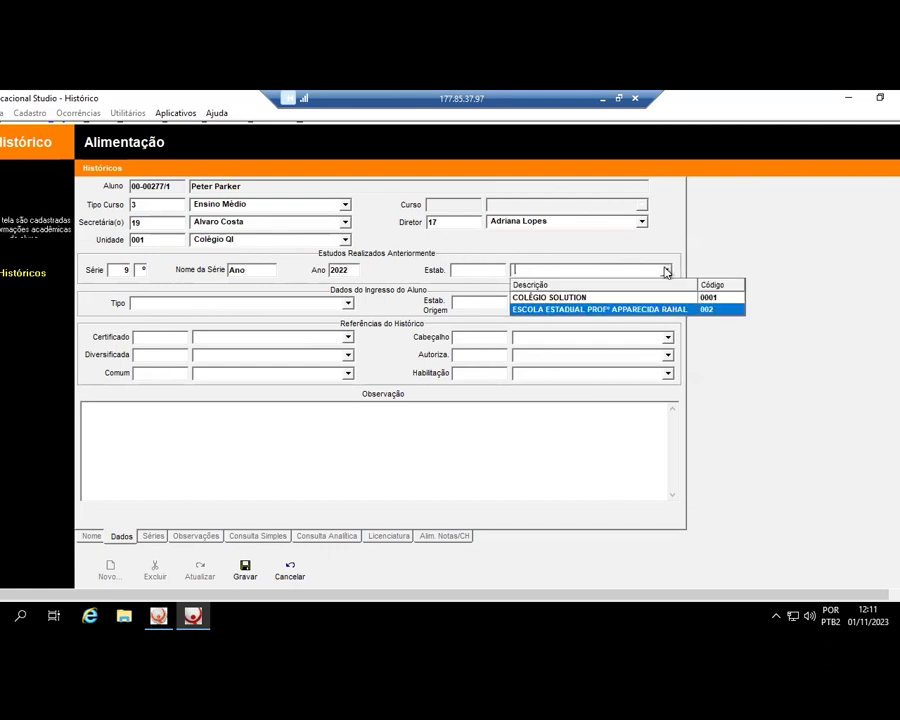
click(566, 297)
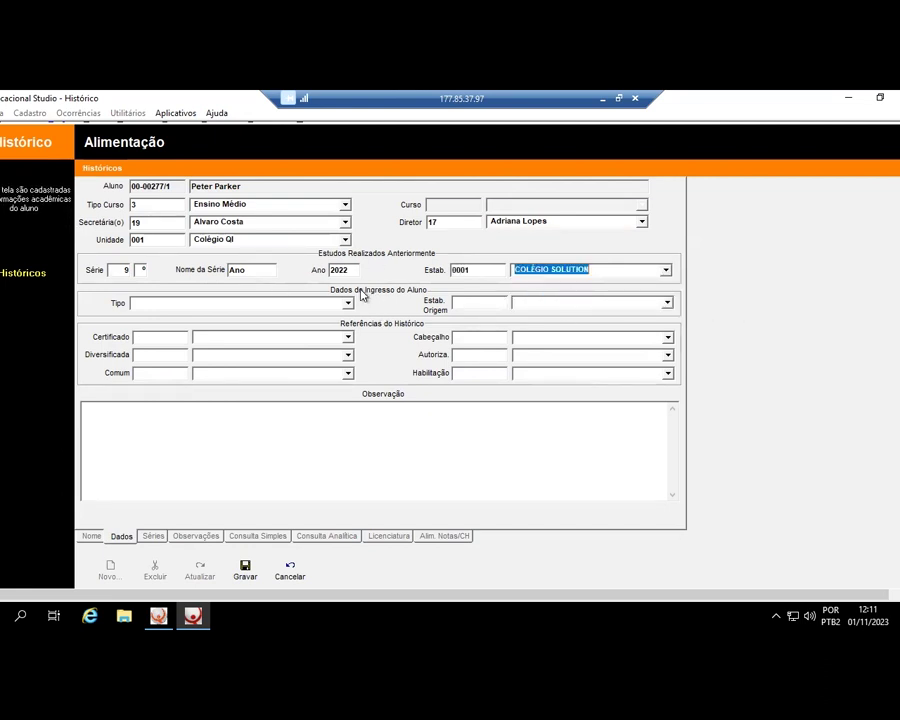
Set the history references to certificate ENSINO MÉDIO, diversified part BASE NACIONAL DIVERSIFICADA and common part BASE NACIONAL COMUM
click(349, 338)
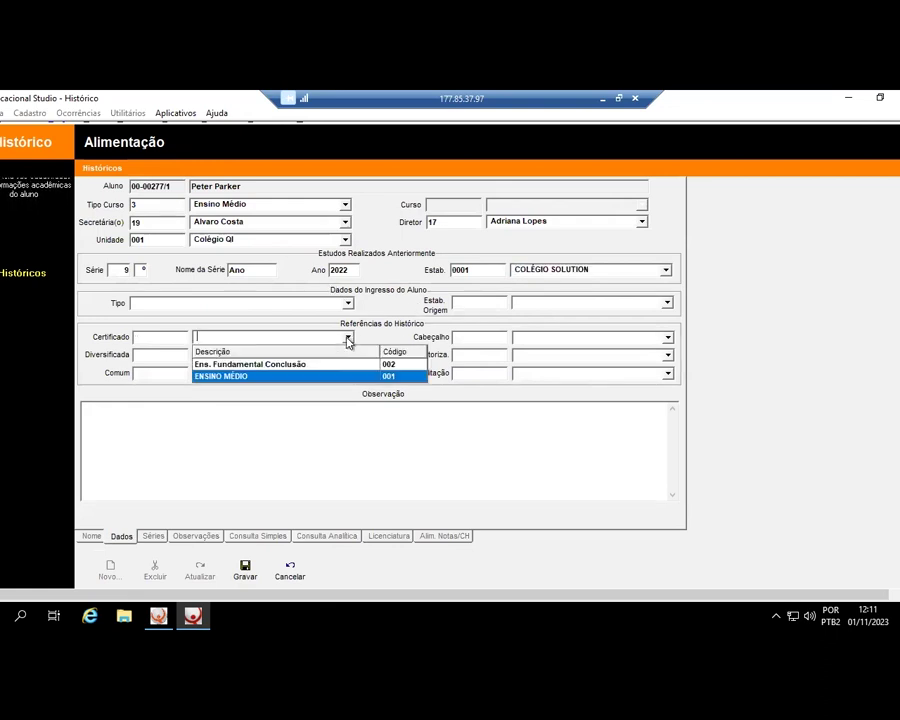
click(238, 377)
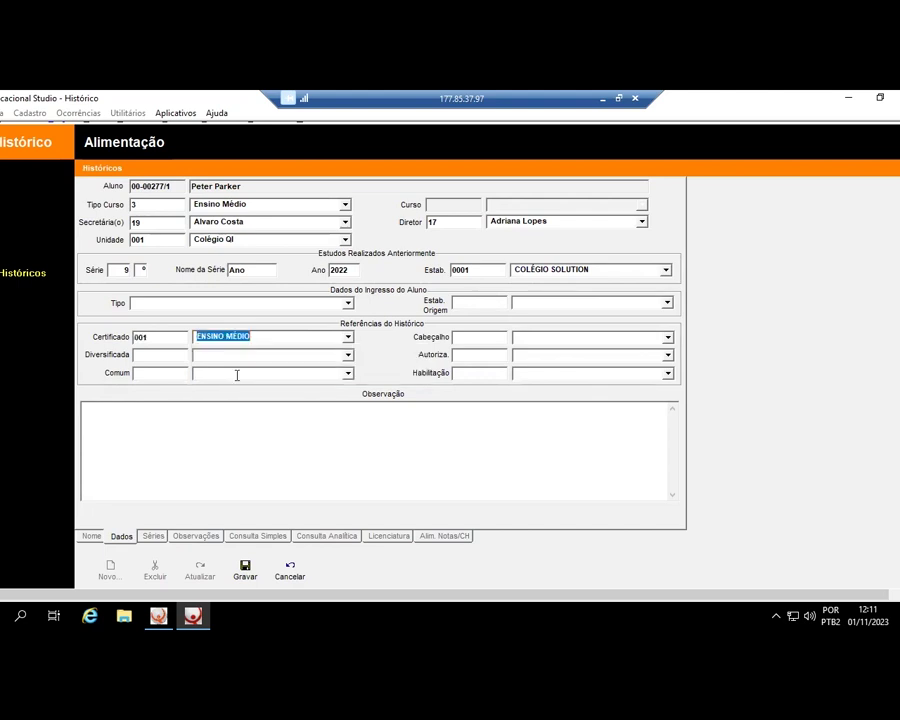
click(349, 355)
click(298, 386)
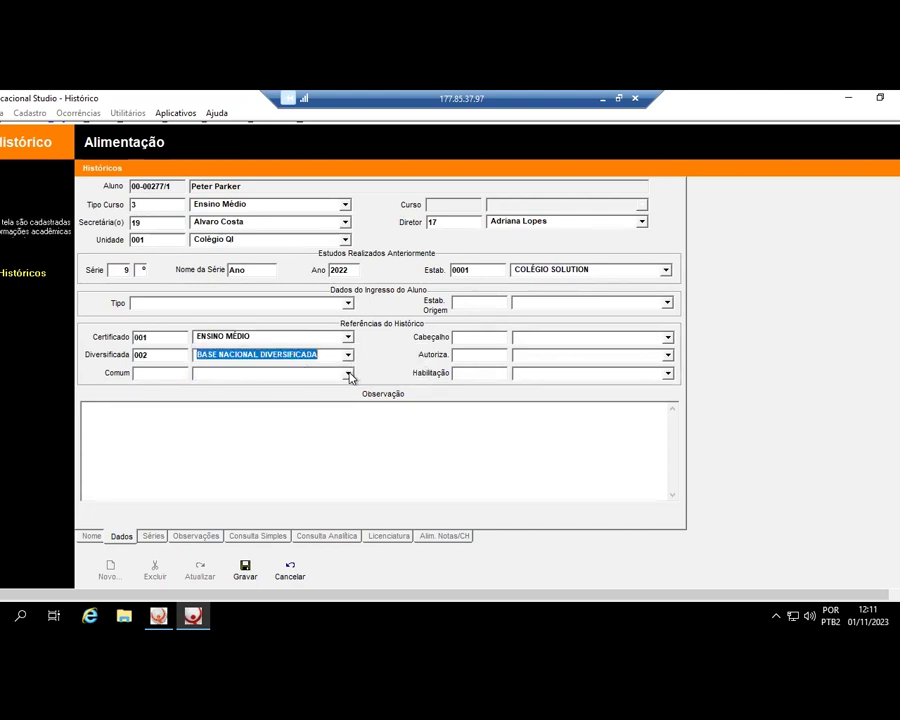
click(349, 373)
click(257, 400)
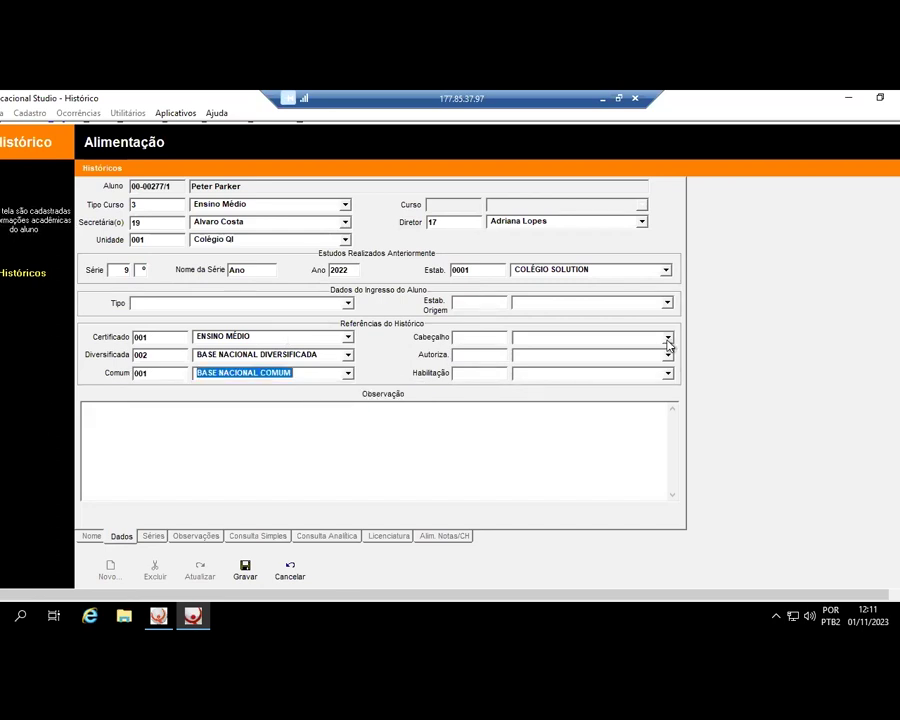
Set the header to HISTÓRICO ESCOLAR ENSINO MÉDIO and the authorization to Autorização, and save the Ensino Médio history data
click(668, 338)
click(610, 389)
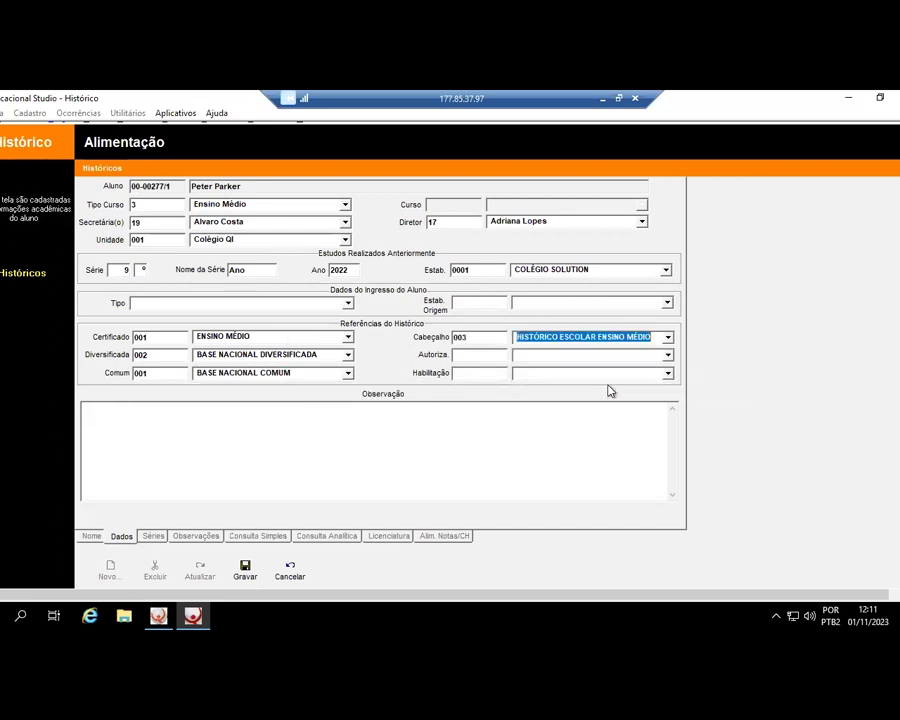
click(669, 356)
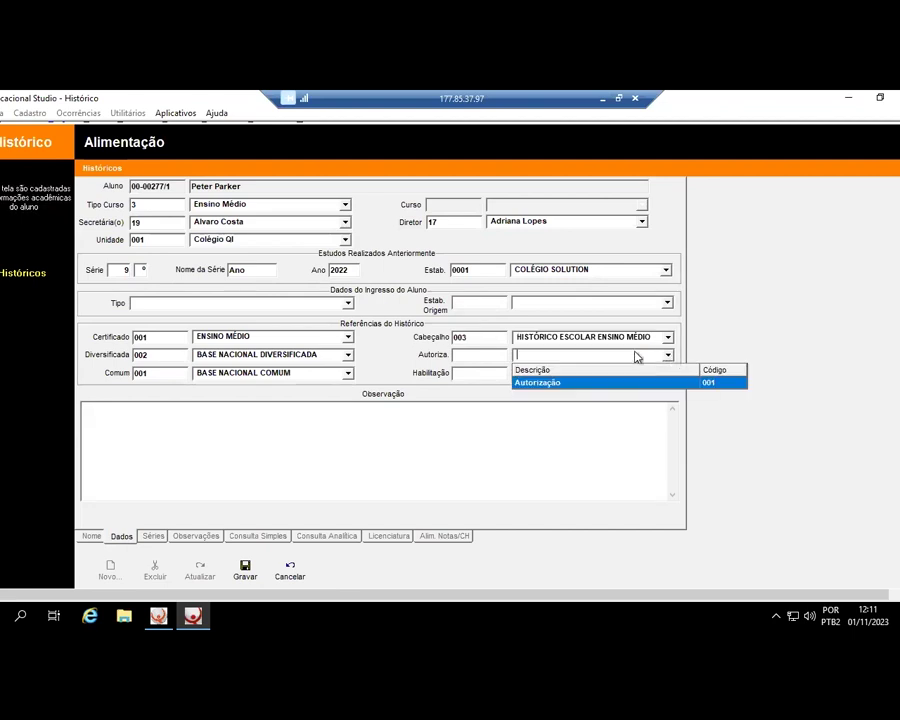
click(575, 384)
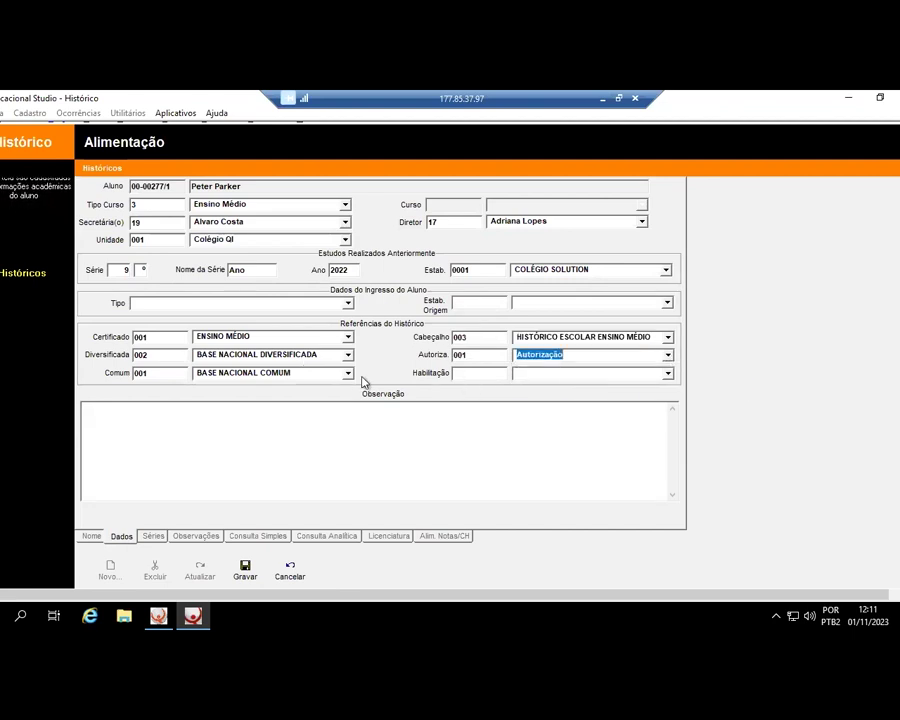
click(266, 423)
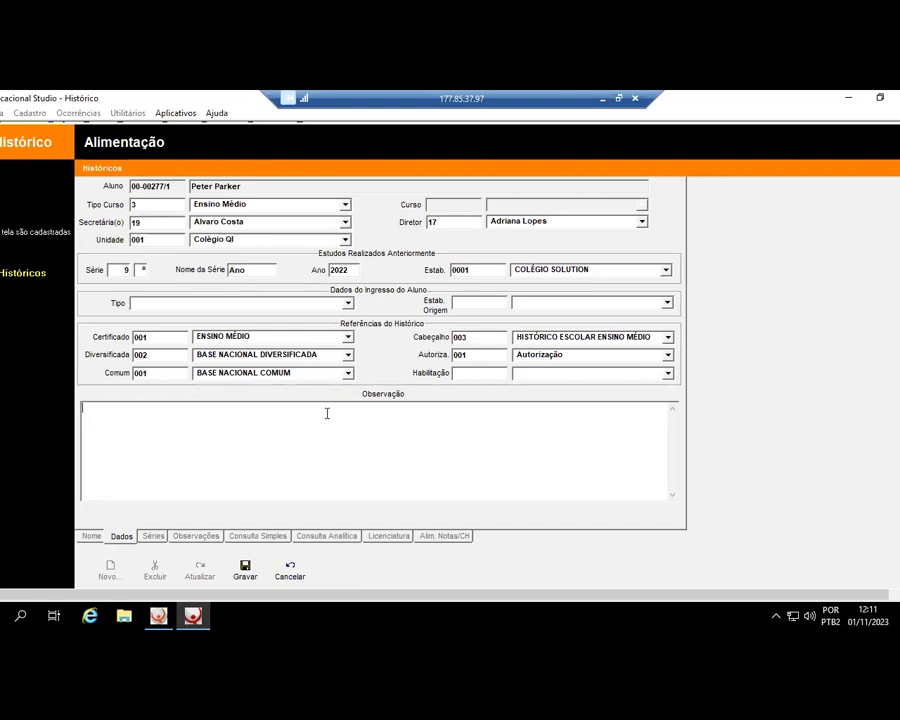
click(245, 570)
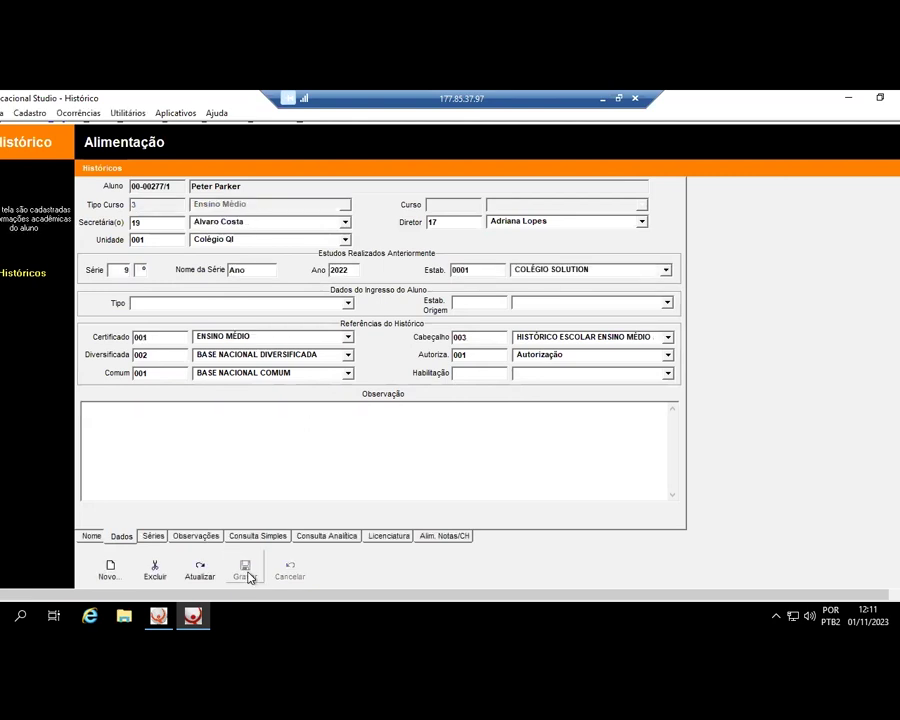
Start a new series record for series 1 with symbol ª, series name Série and establishment COLÉGIO SOLUTION
click(155, 538)
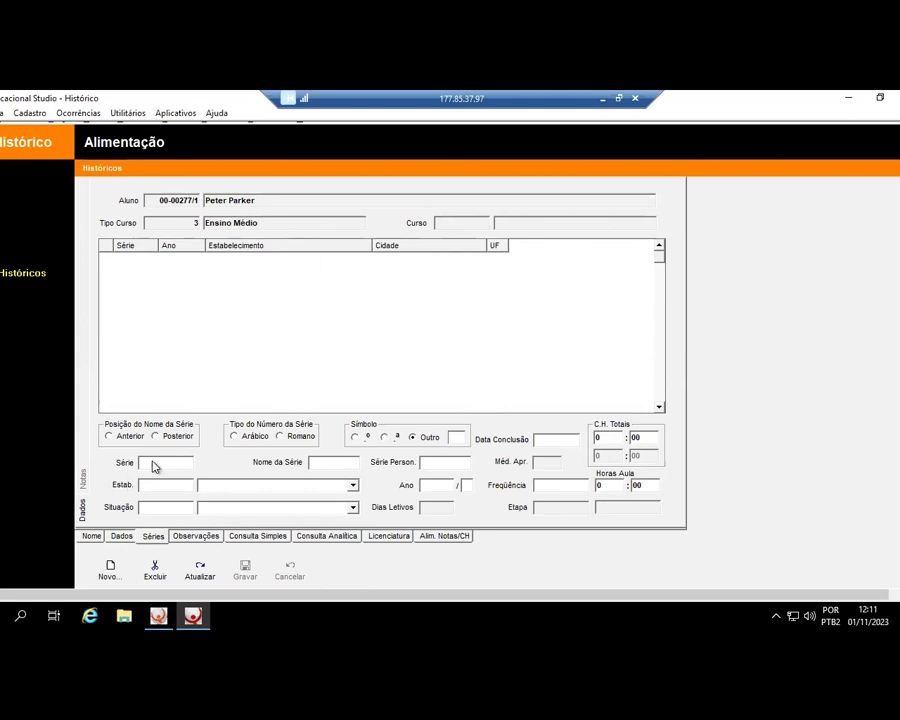
click(108, 568)
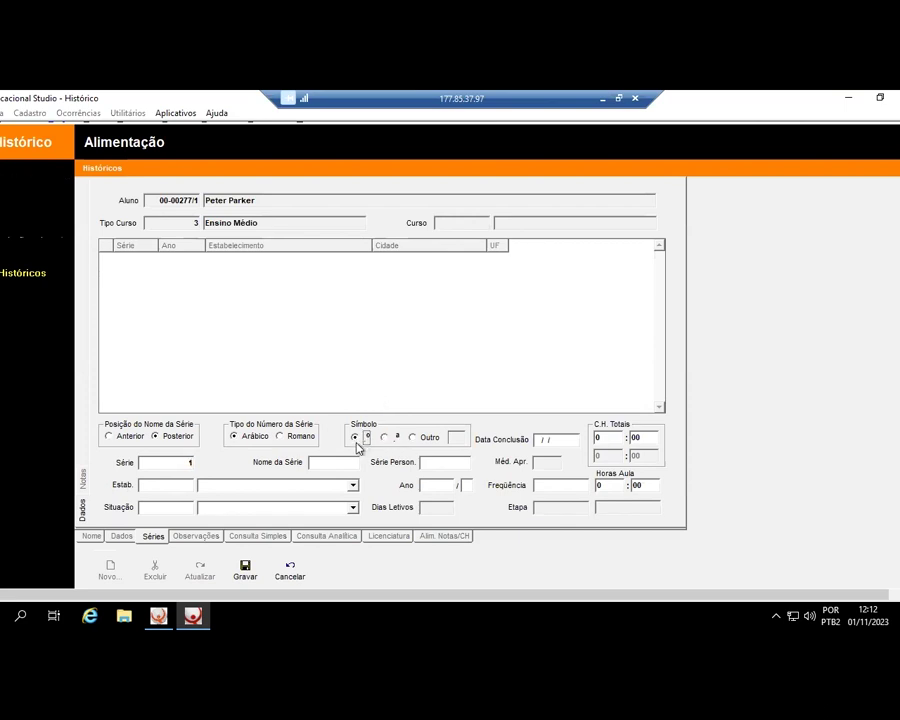
click(392, 437)
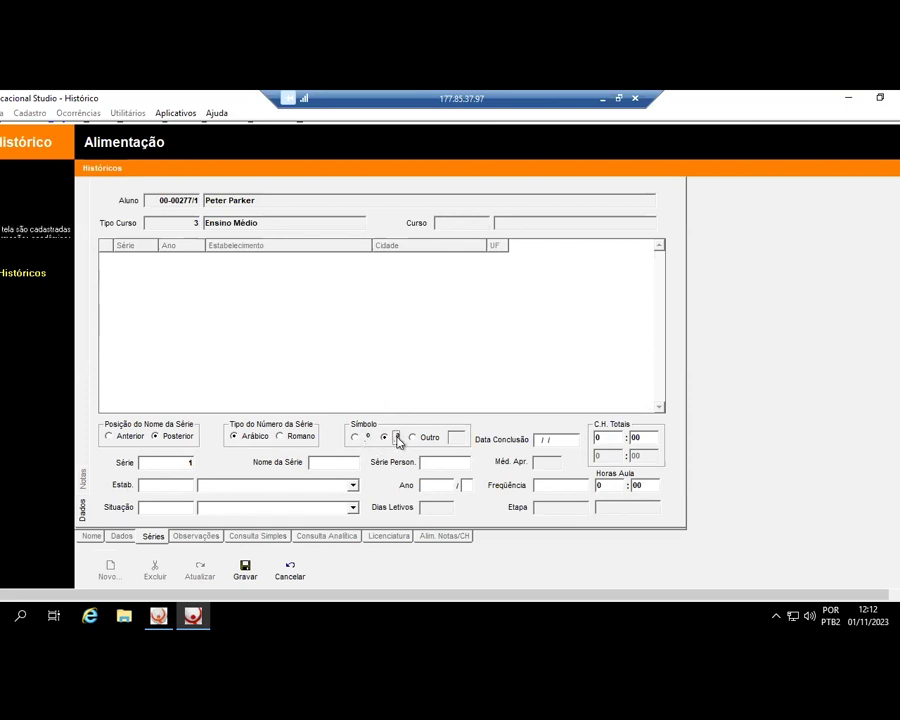
click(343, 463)
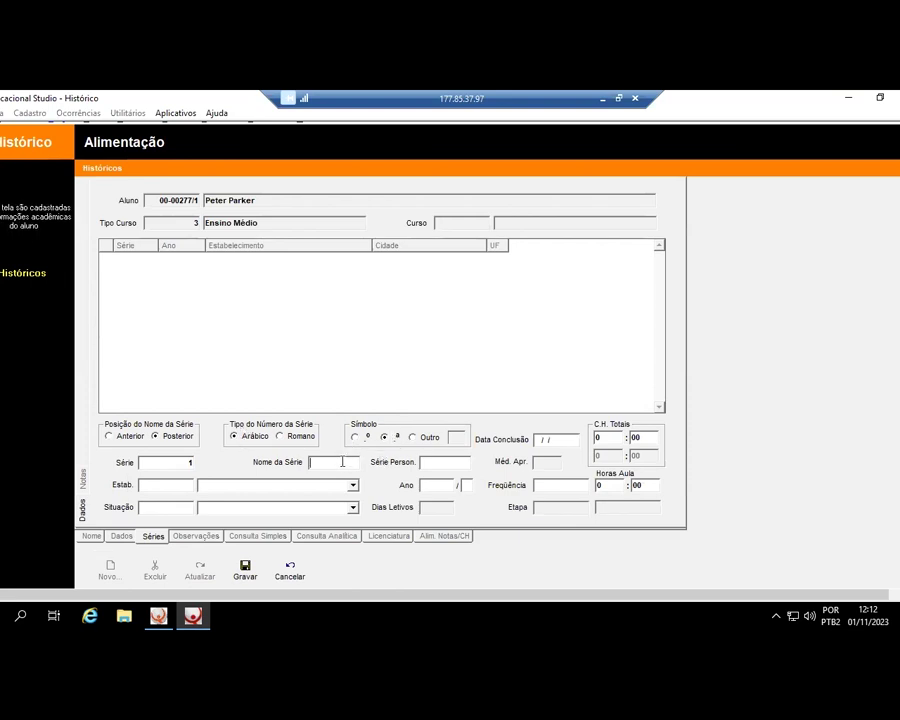
text(Série)
click(353, 485)
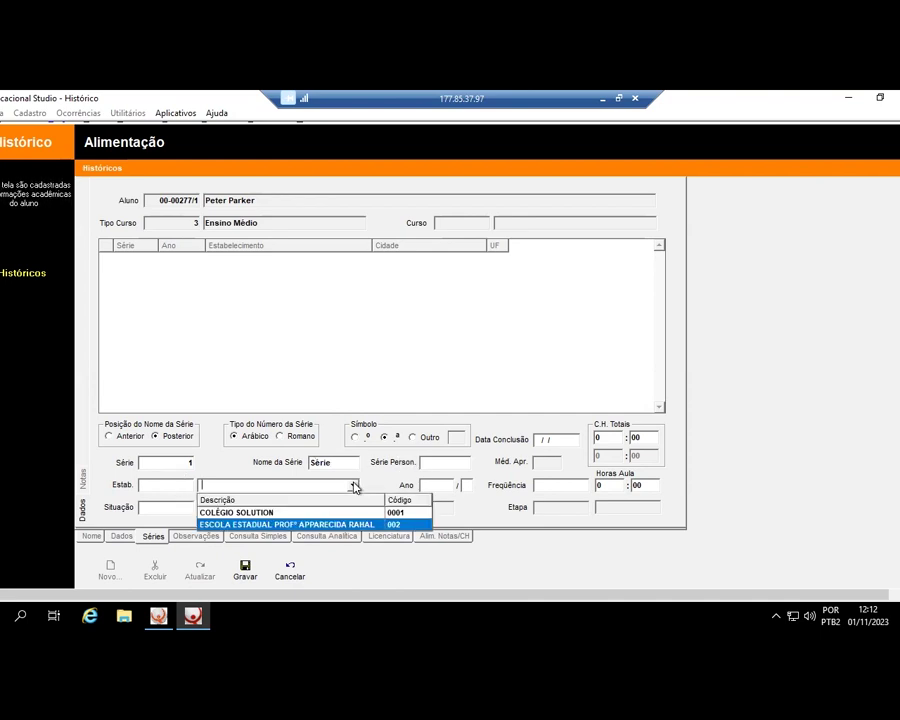
click(250, 512)
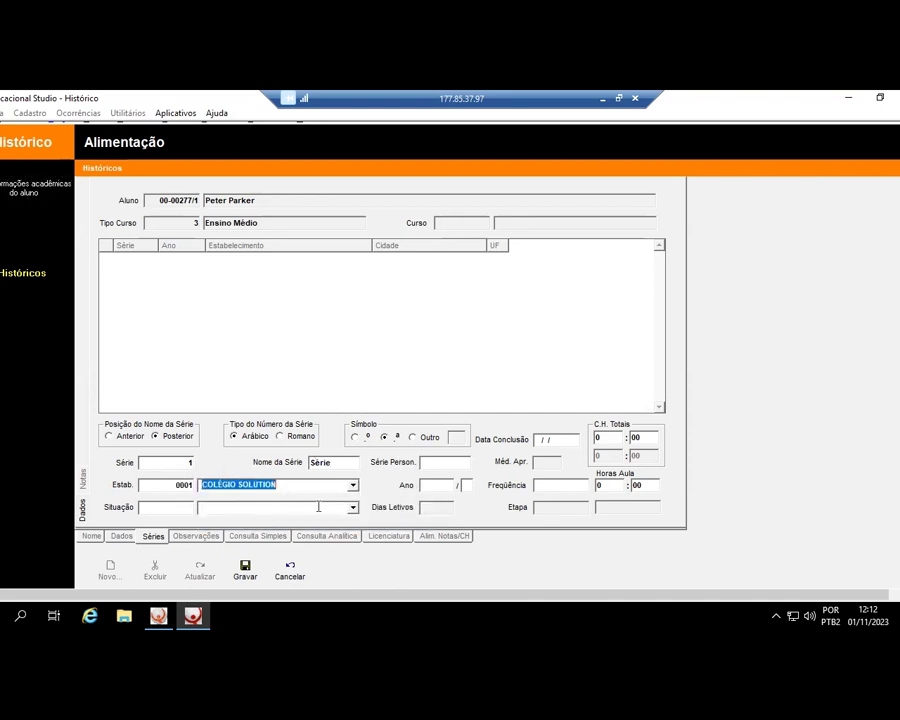
Set the situation of the new series record to Promovido
click(353, 508)
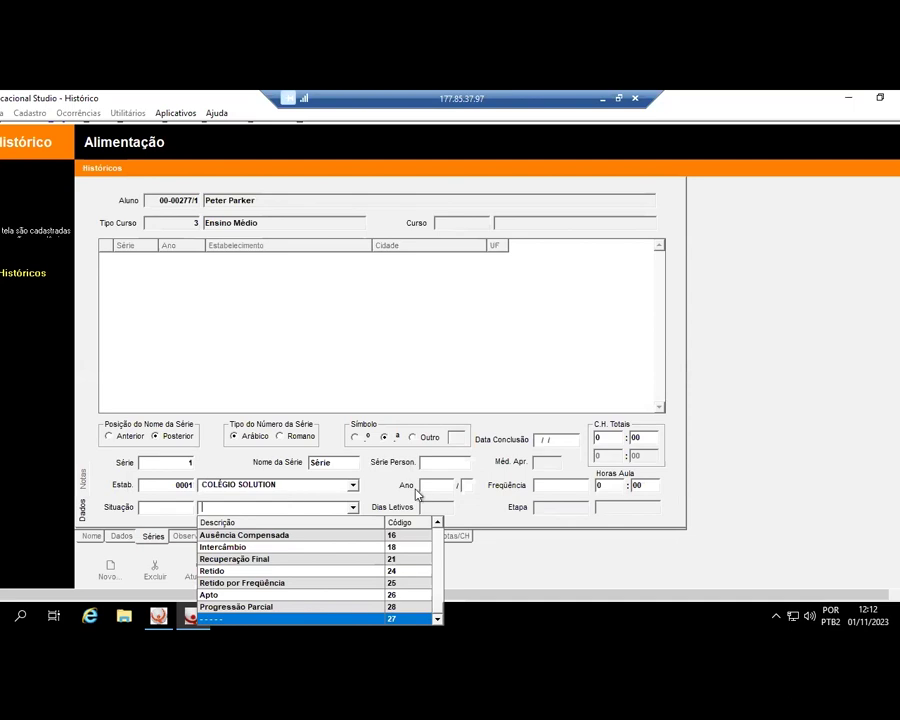
click(183, 506)
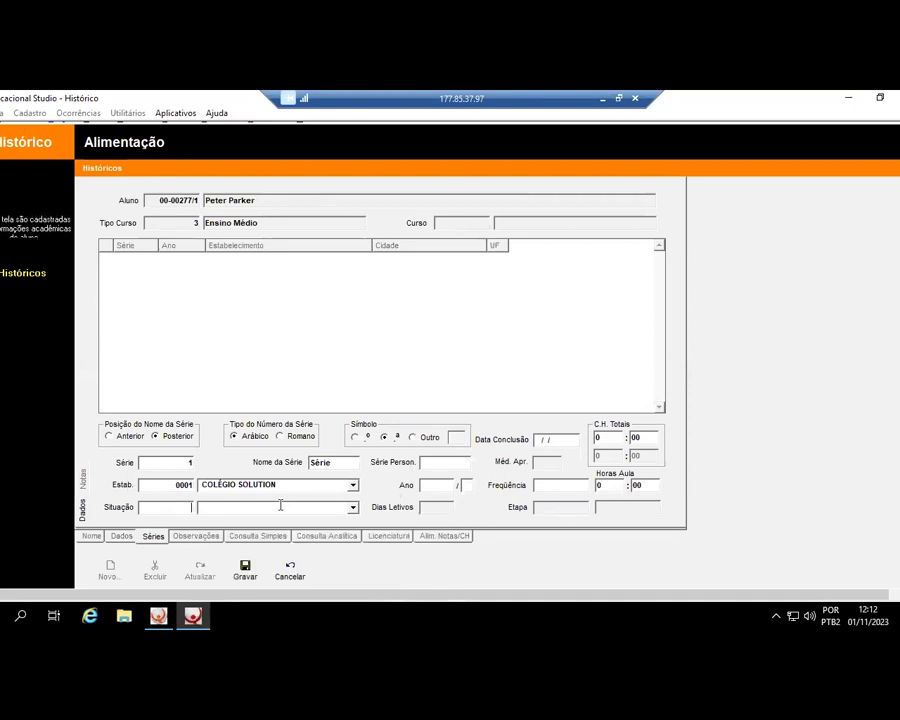
click(353, 507)
click(331, 509)
text(prom)
click(353, 507)
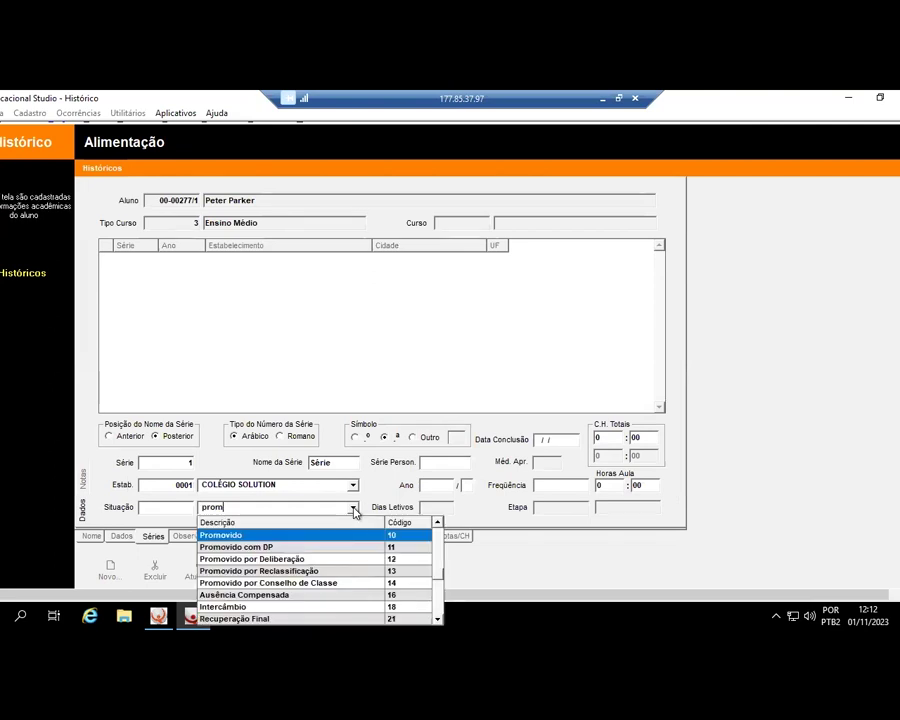
click(250, 531)
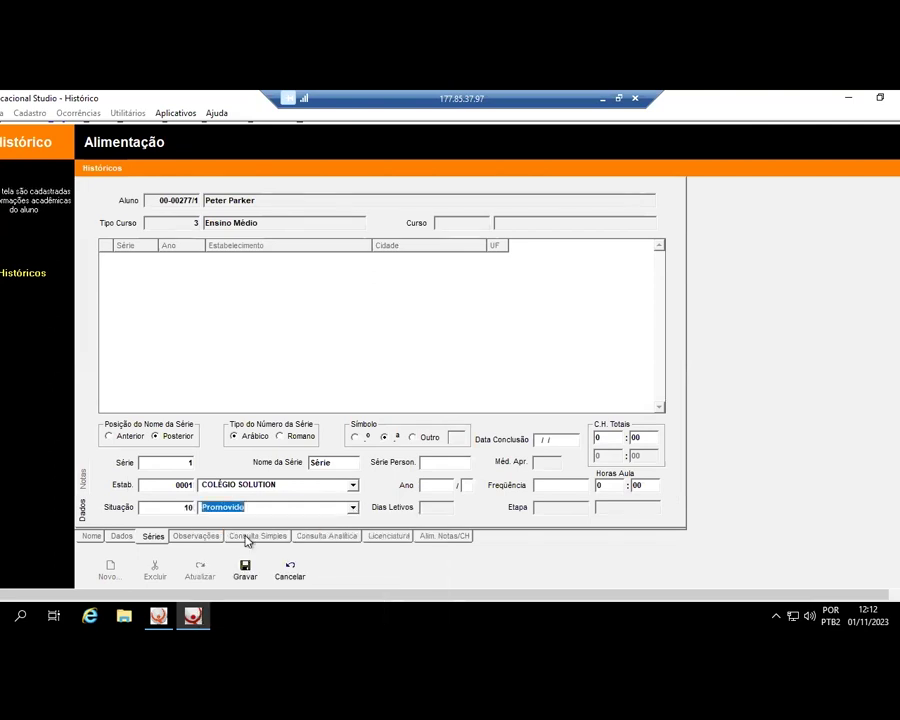
Set the series year to 2023 and the total workload to 1200 hours, and save the series record
click(429, 485)
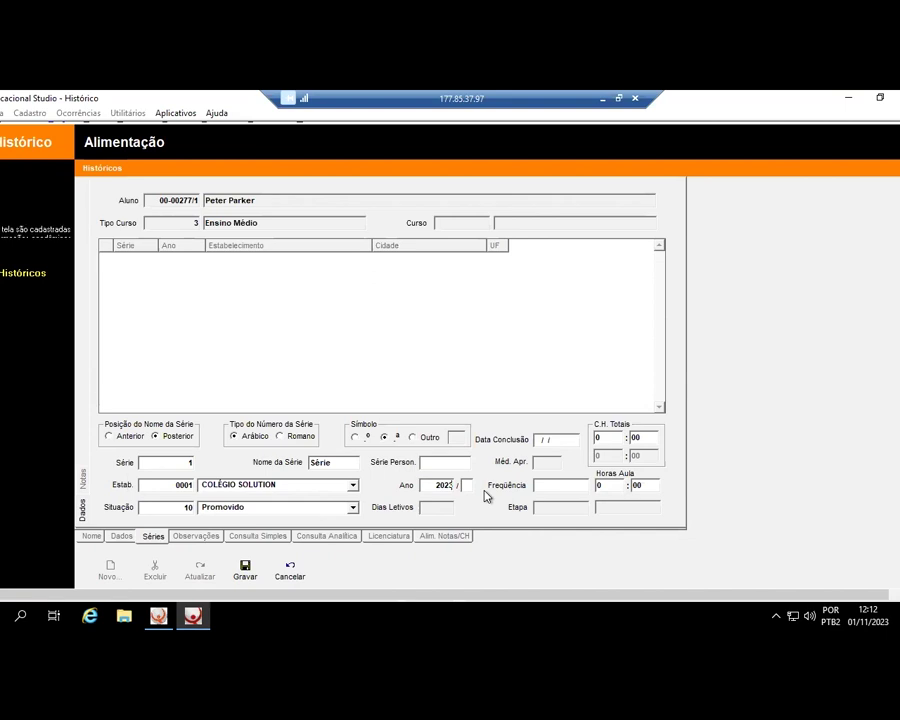
double_click(608, 437)
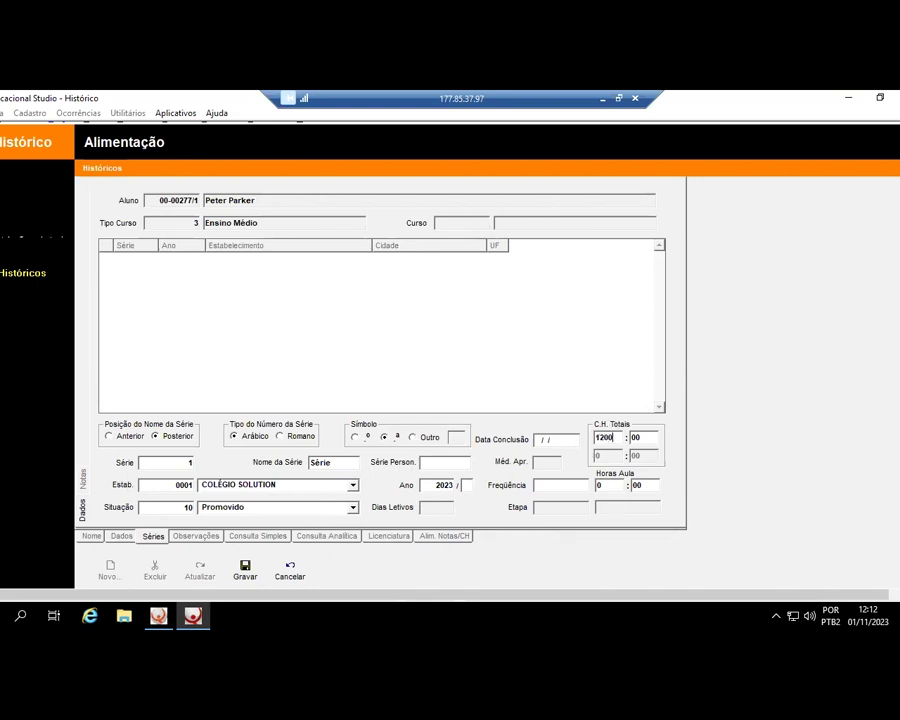
click(245, 568)
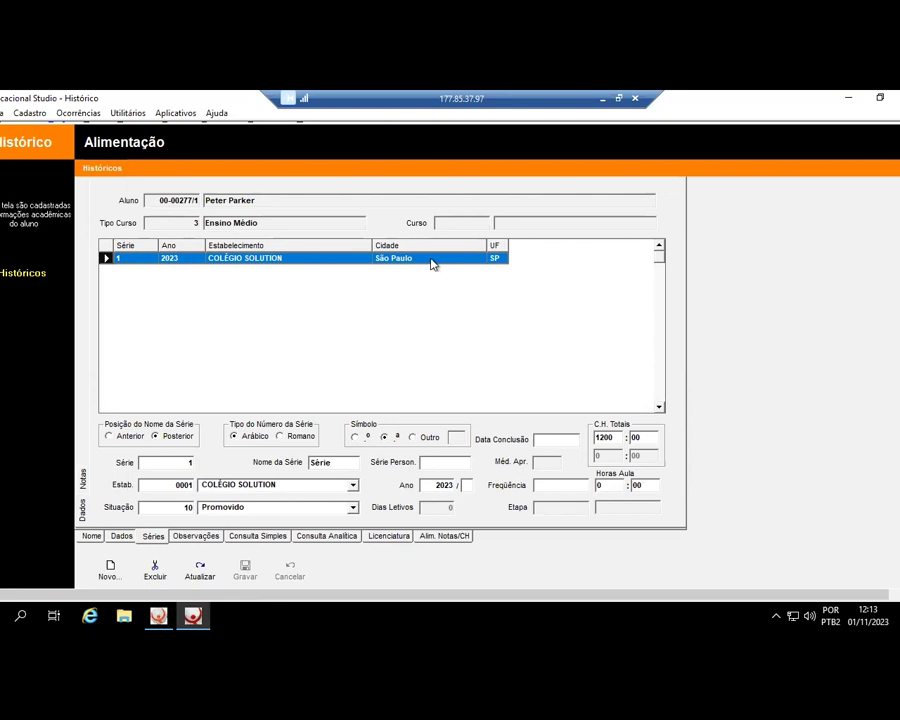
Start a new grade entry for the 2023 series and set its situation to Promovido
click(84, 480)
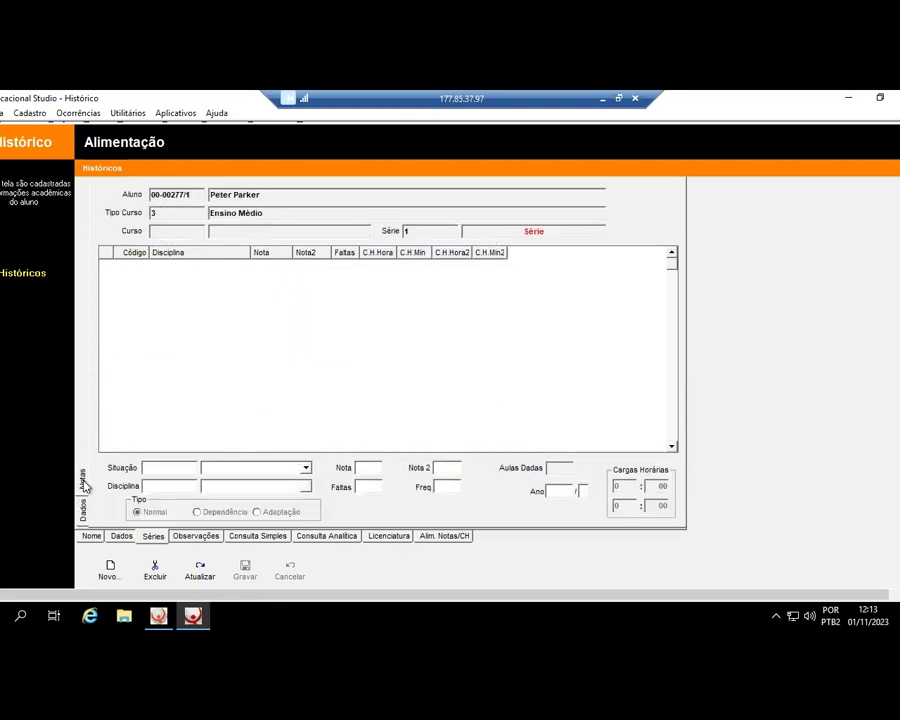
click(110, 568)
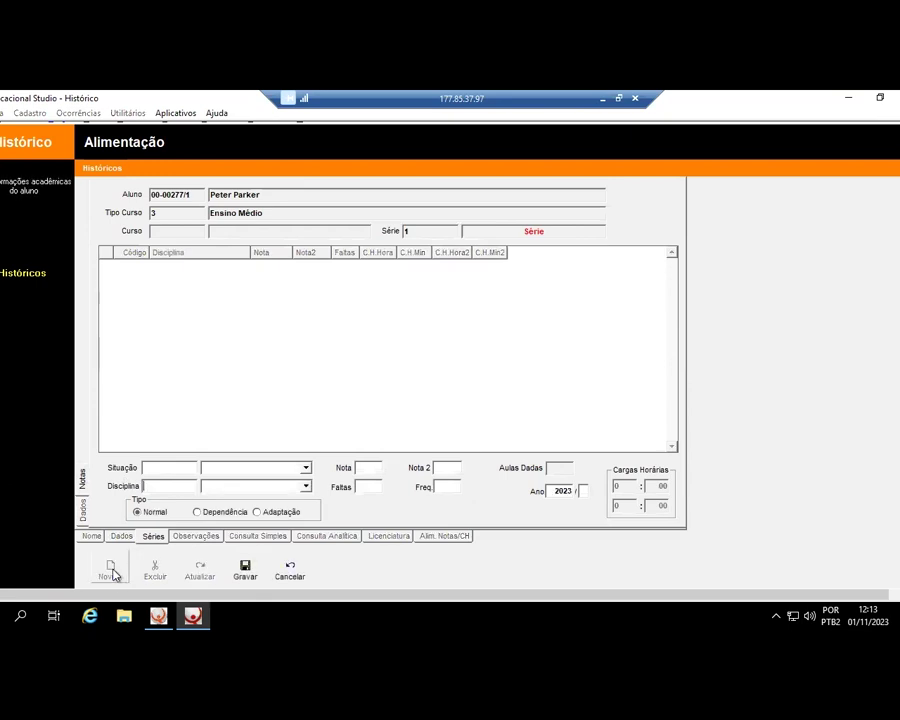
click(306, 468)
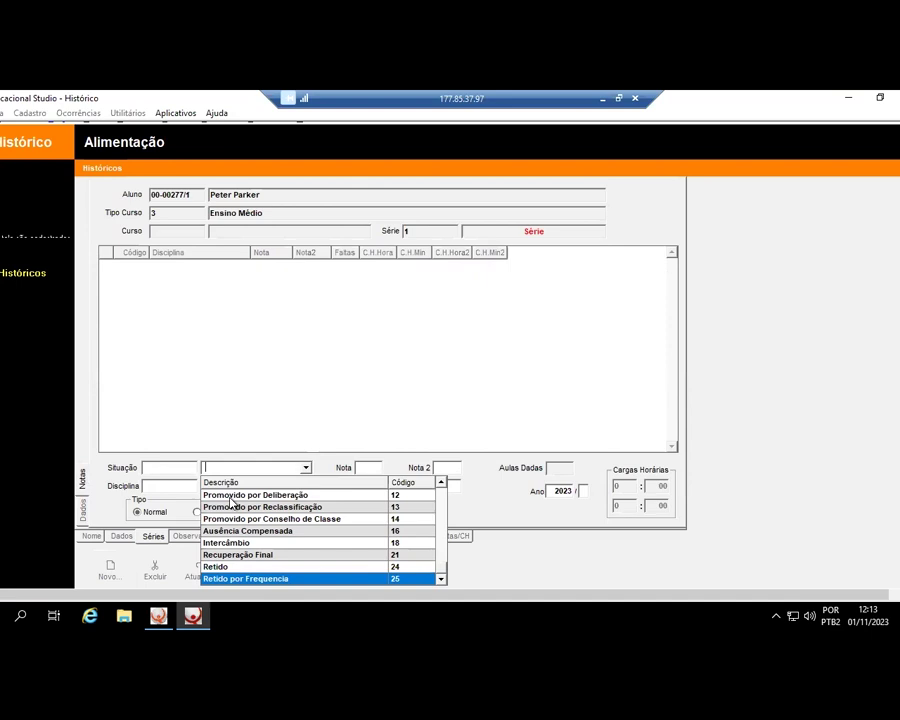
click(440, 483)
click(440, 483)
click(312, 495)
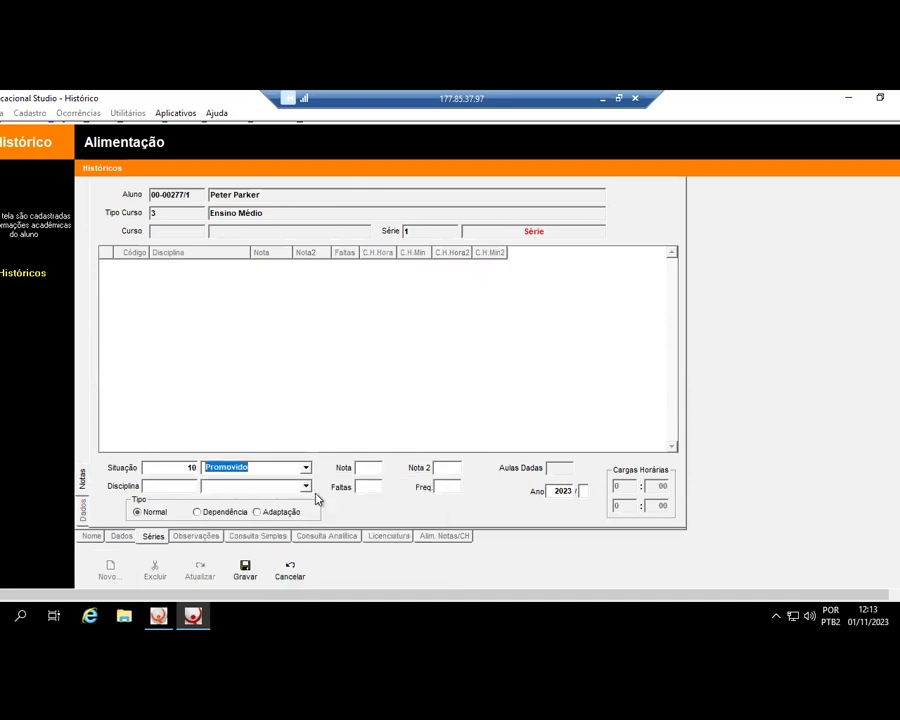
Choose Artes as the grade entry's discipline, set its grade to 10 and save the entry
click(281, 485)
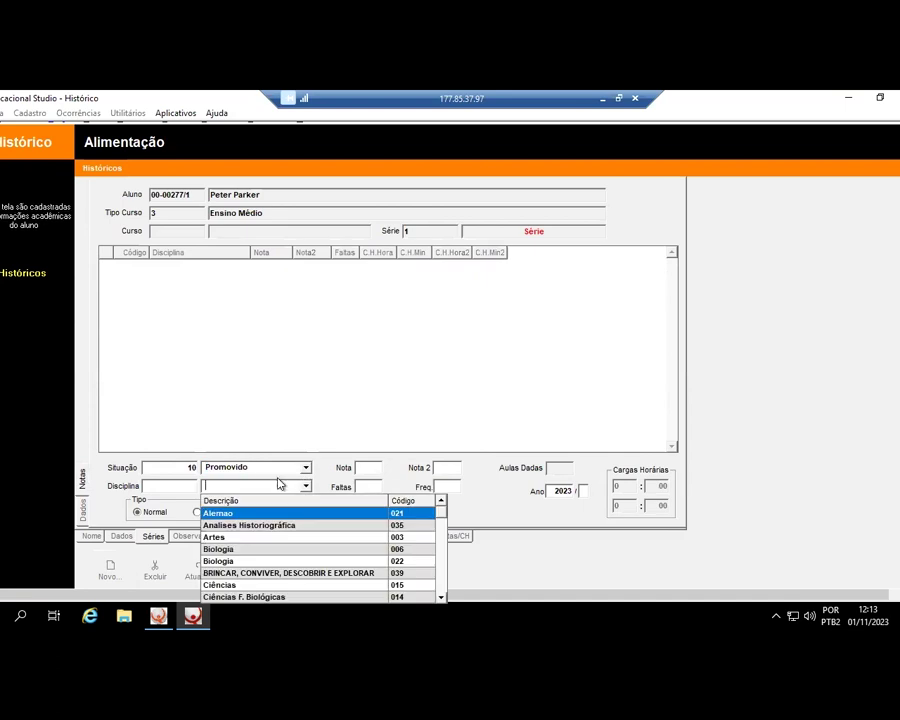
click(226, 538)
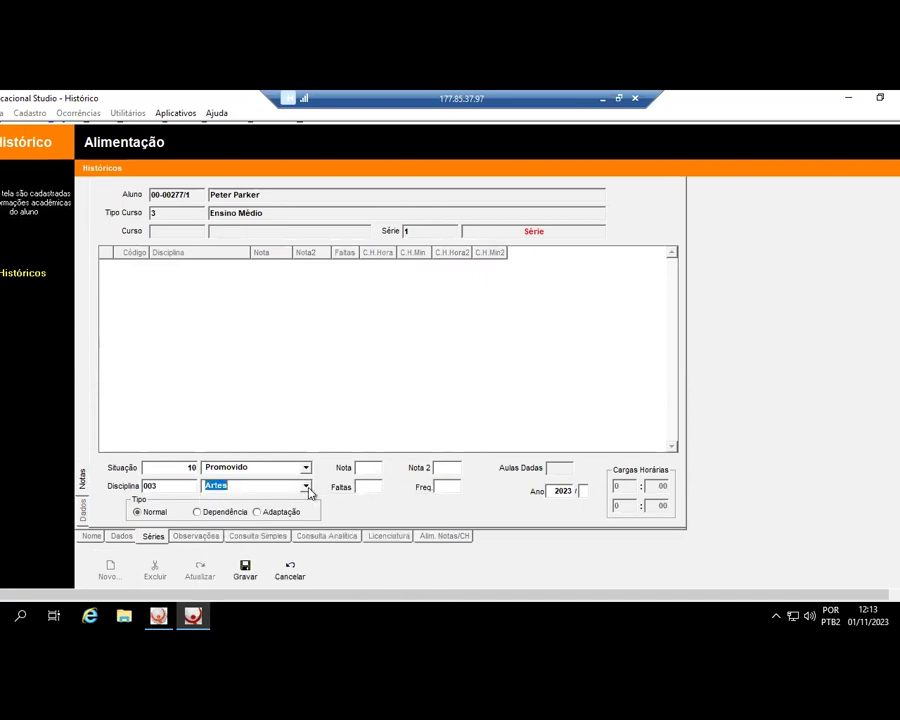
click(368, 468)
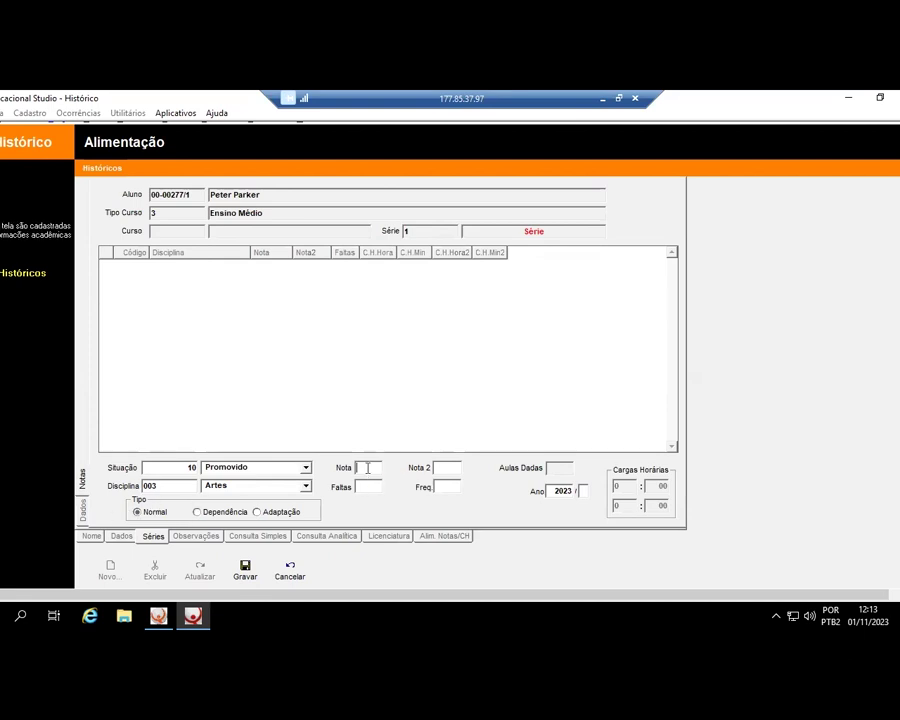
text(10)
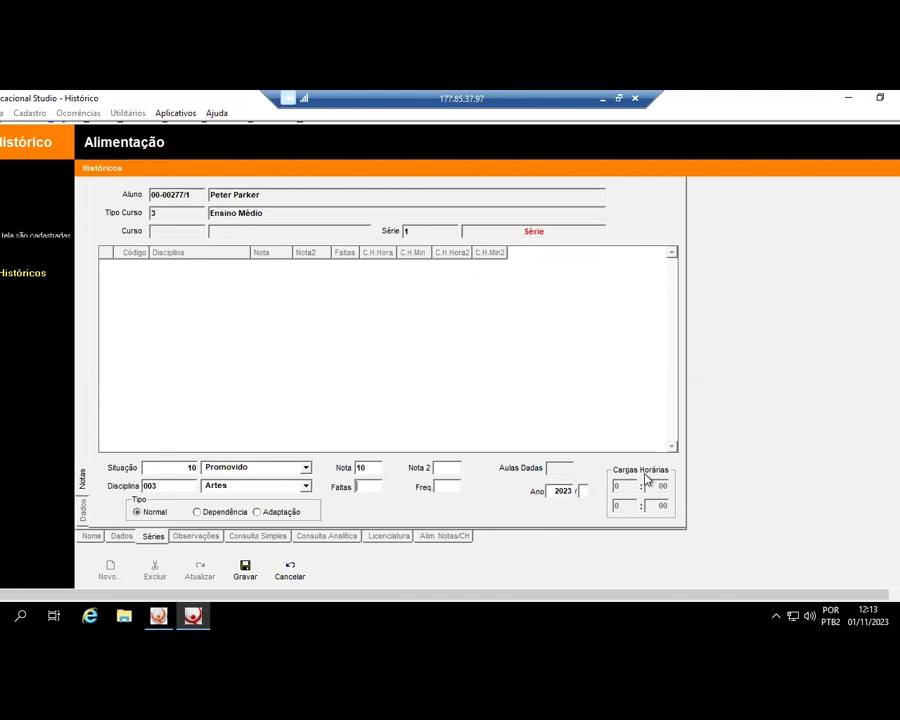
click(246, 569)
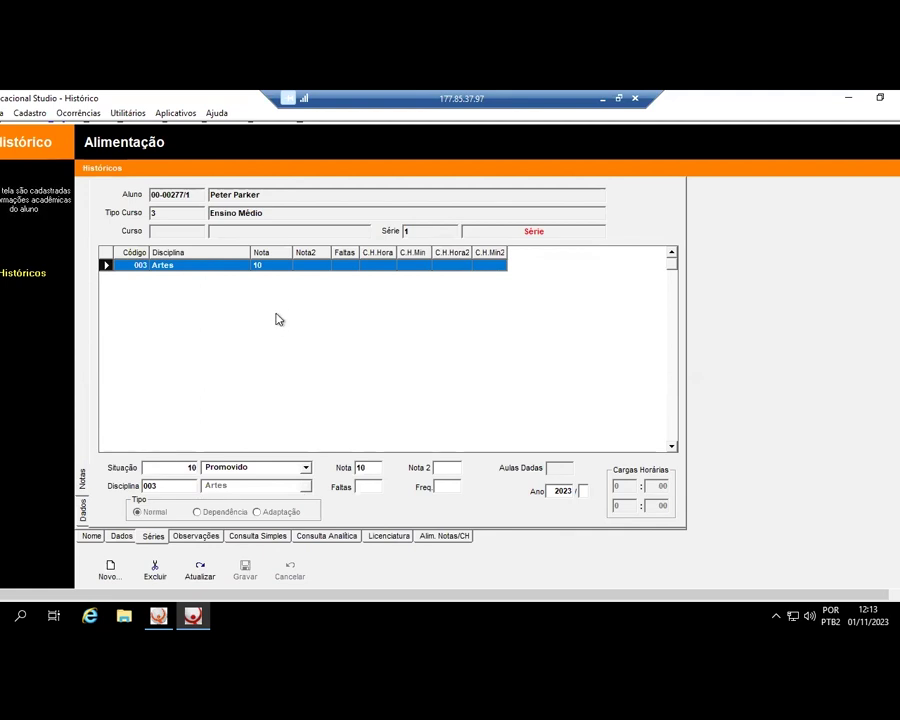
Clear the total workload hours in the 2023 series record and save it
click(83, 510)
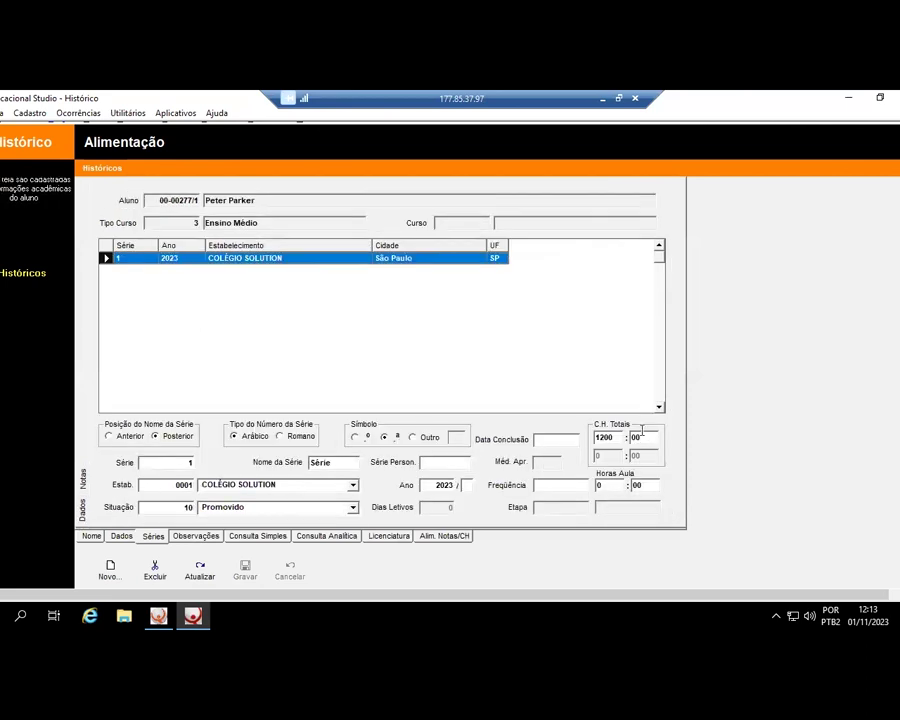
double_click(621, 440)
key(BackSpace)
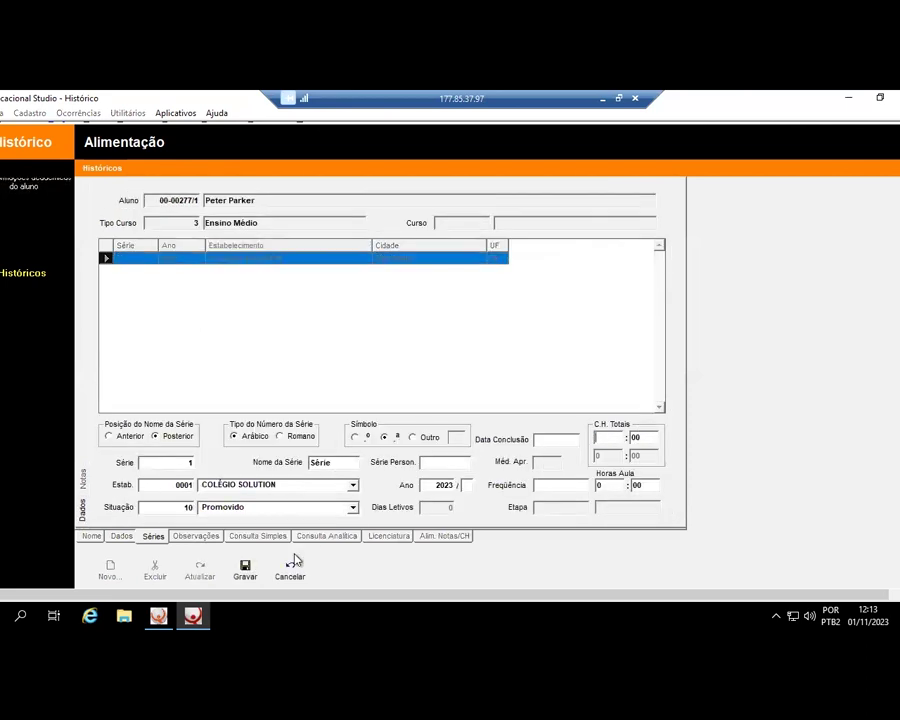
click(246, 576)
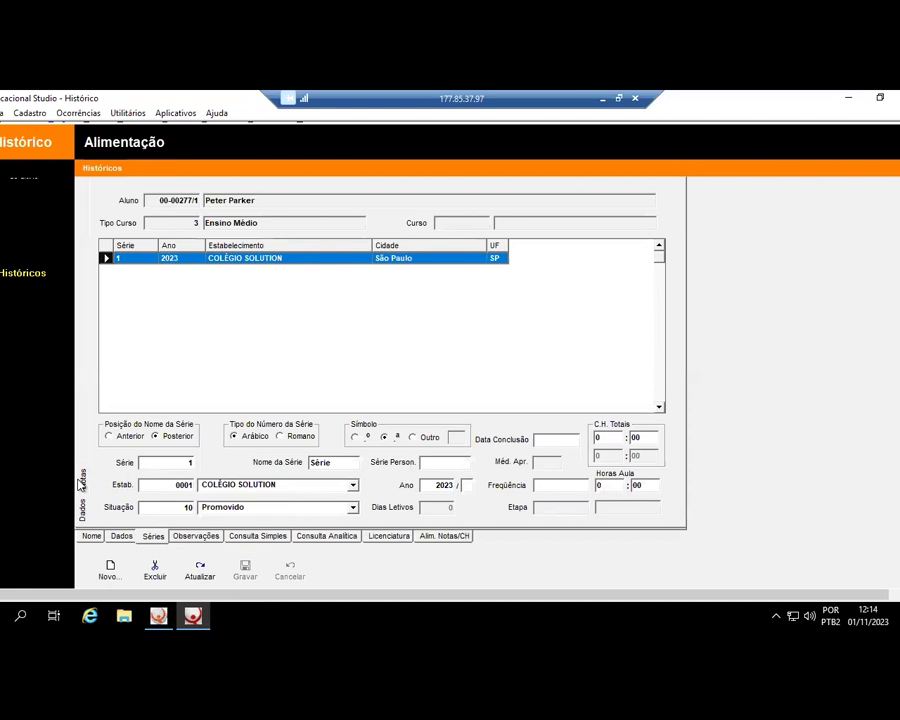
Set the workload of the Artes grade entry to 80 hours and save it
click(82, 484)
click(626, 485)
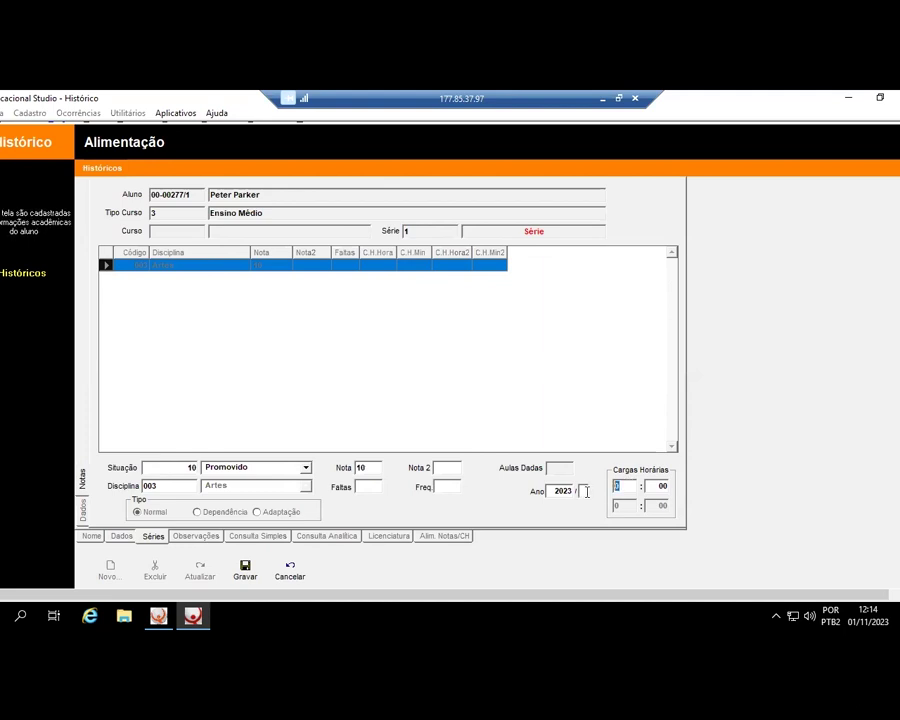
text(80)
click(255, 577)
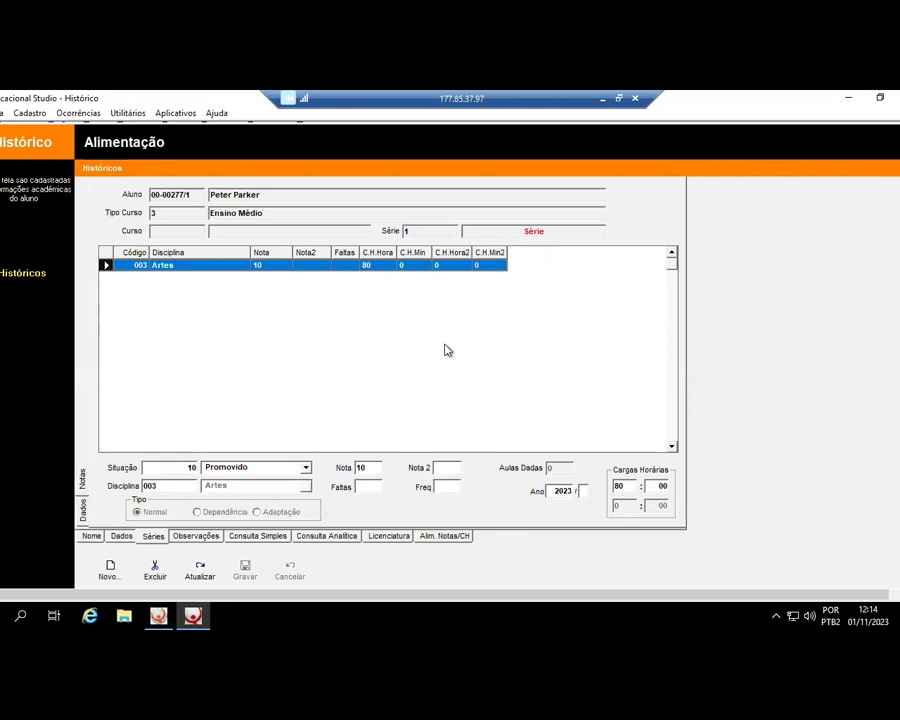
Add the observation OBSERVAÇÕES DISPENSA ED. FISICA to the Ensino Médio history and save it
click(198, 538)
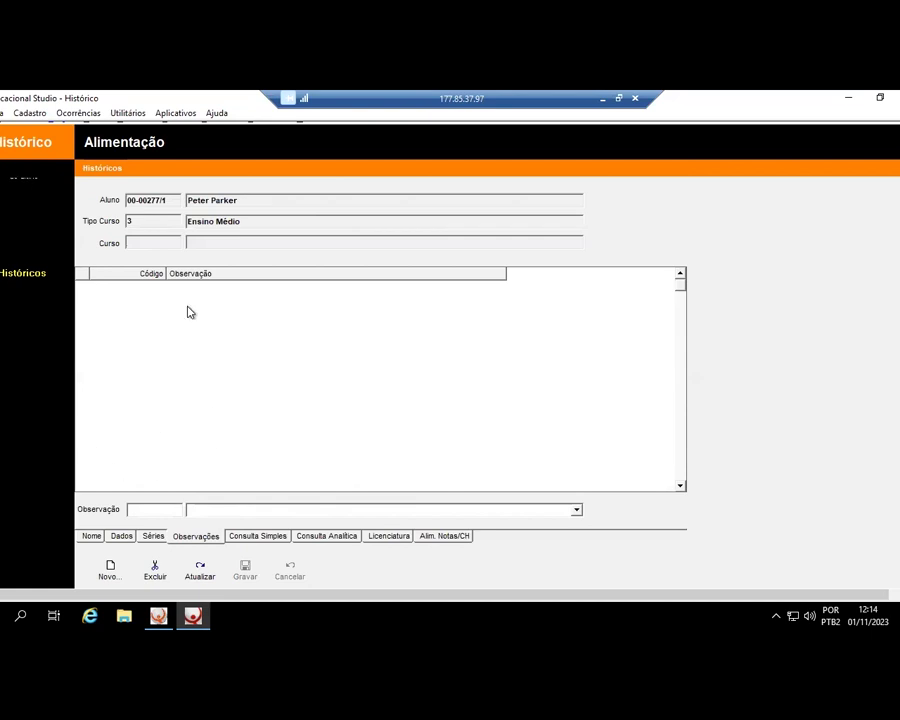
click(107, 570)
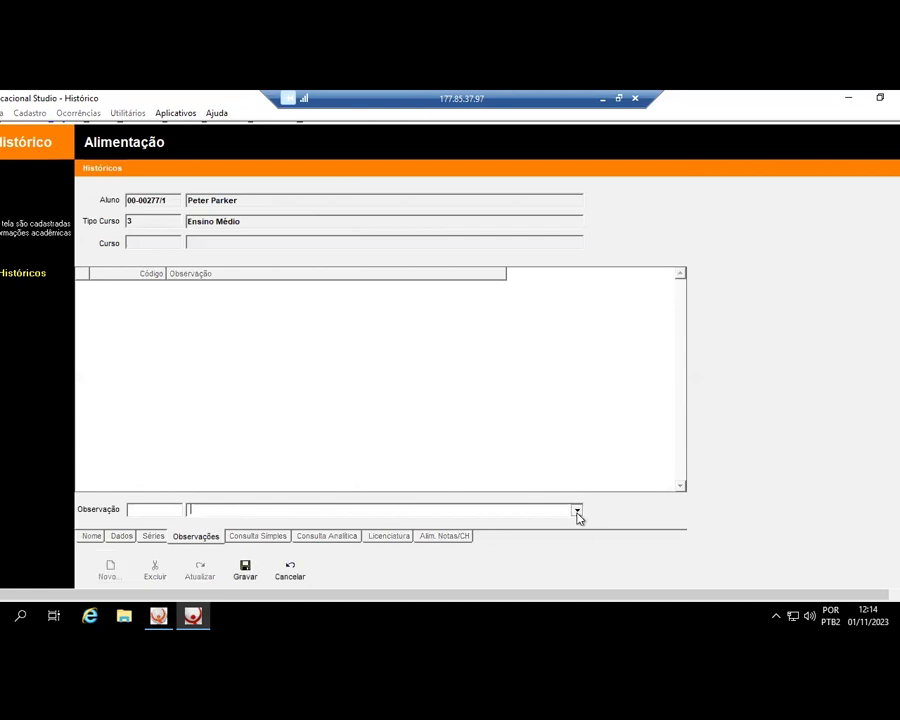
click(576, 511)
click(469, 539)
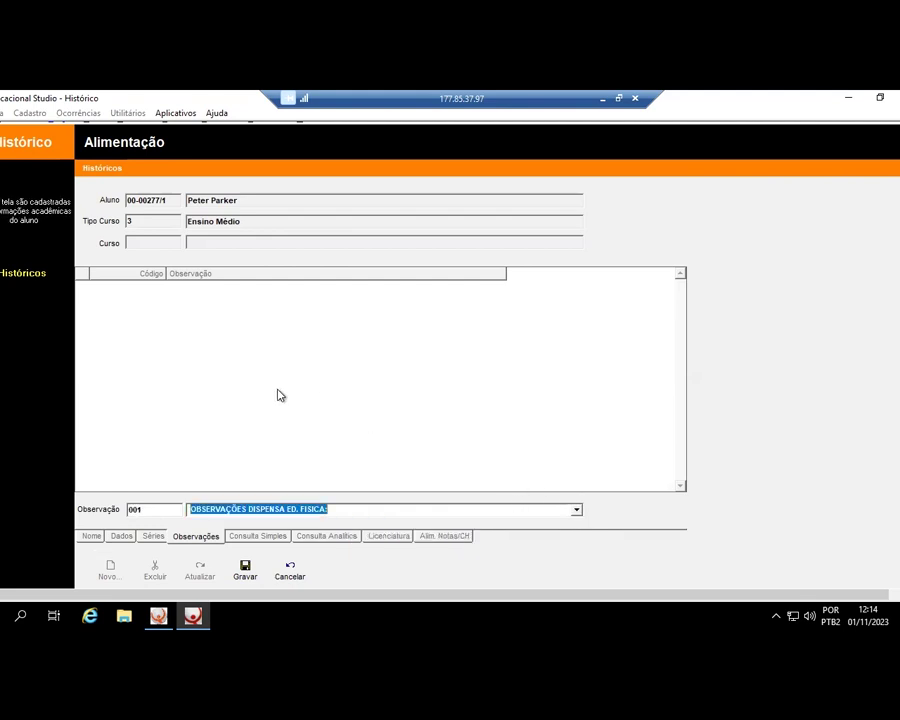
click(255, 575)
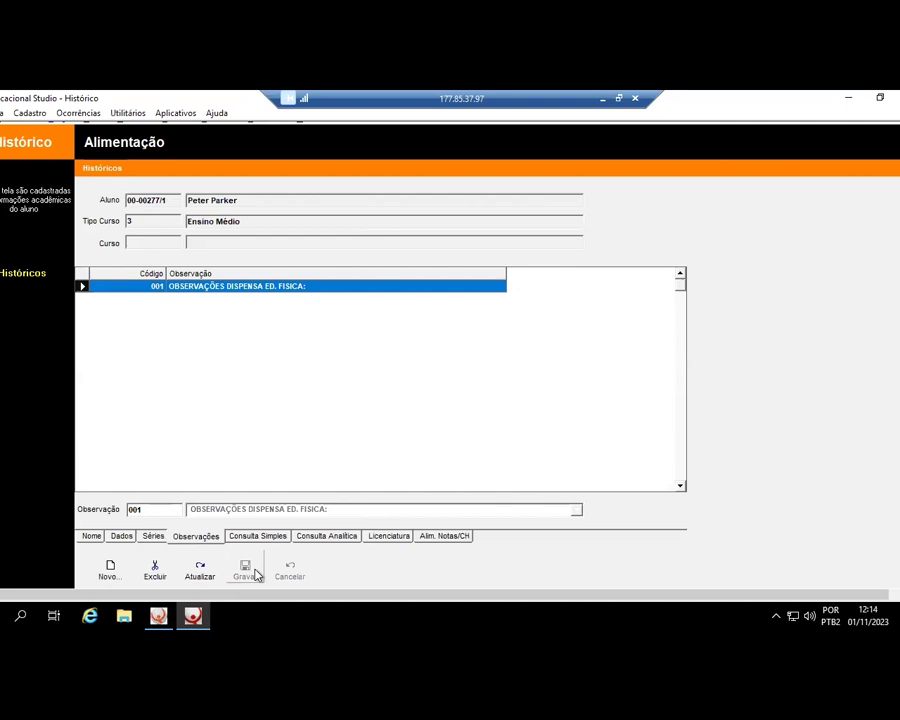